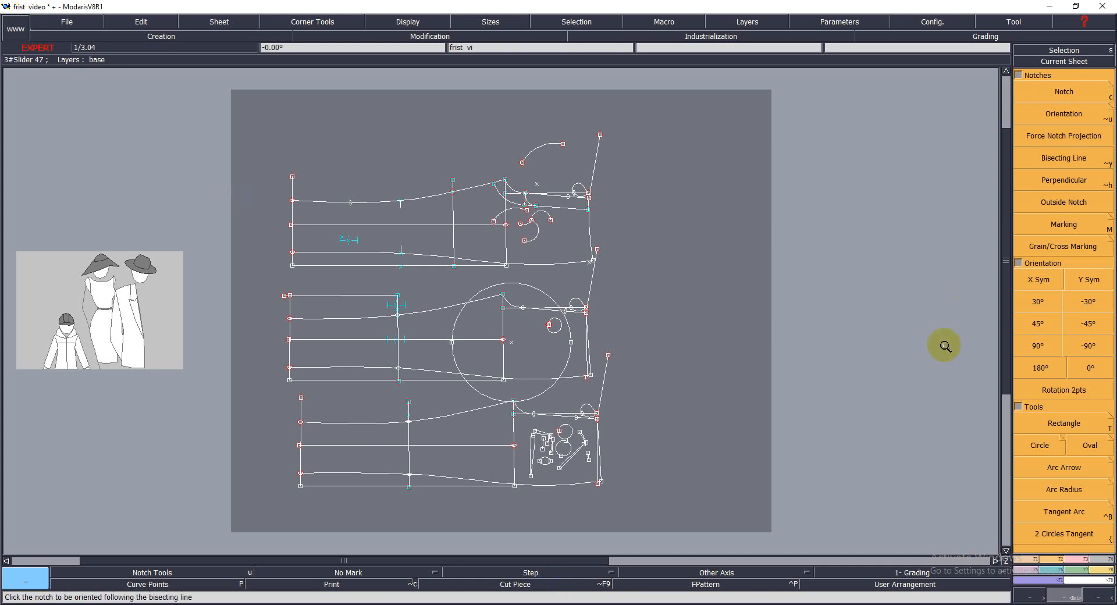
- Delete all existing pattern lines, curves and leftover points to empty the sheet
{"action": "left_click", "coordinate": [1064, 423]}
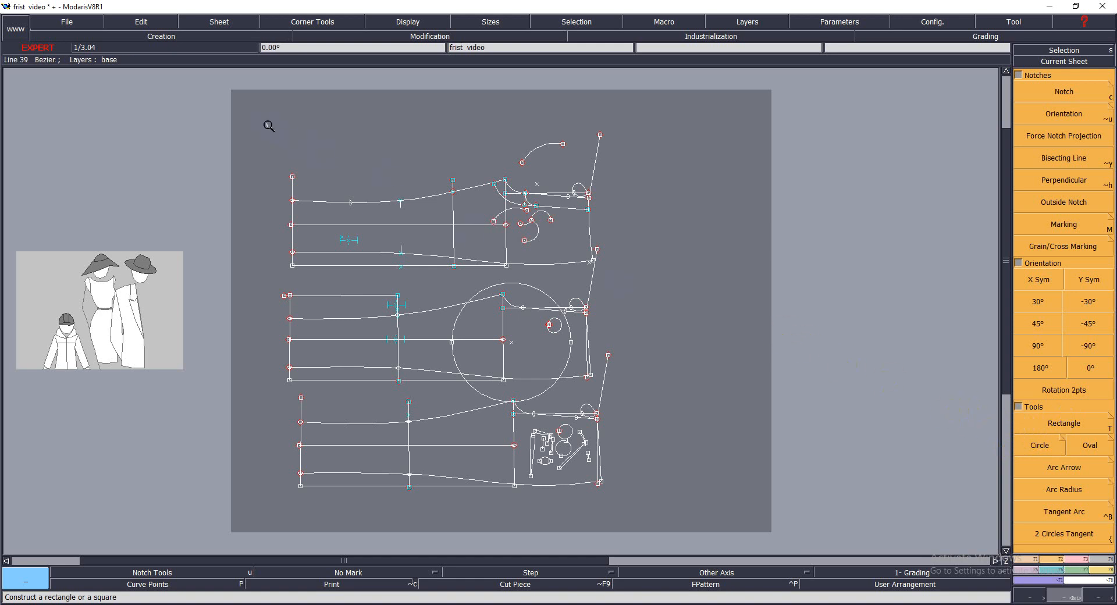
{"action": "left_click", "coordinate": [654, 517]}
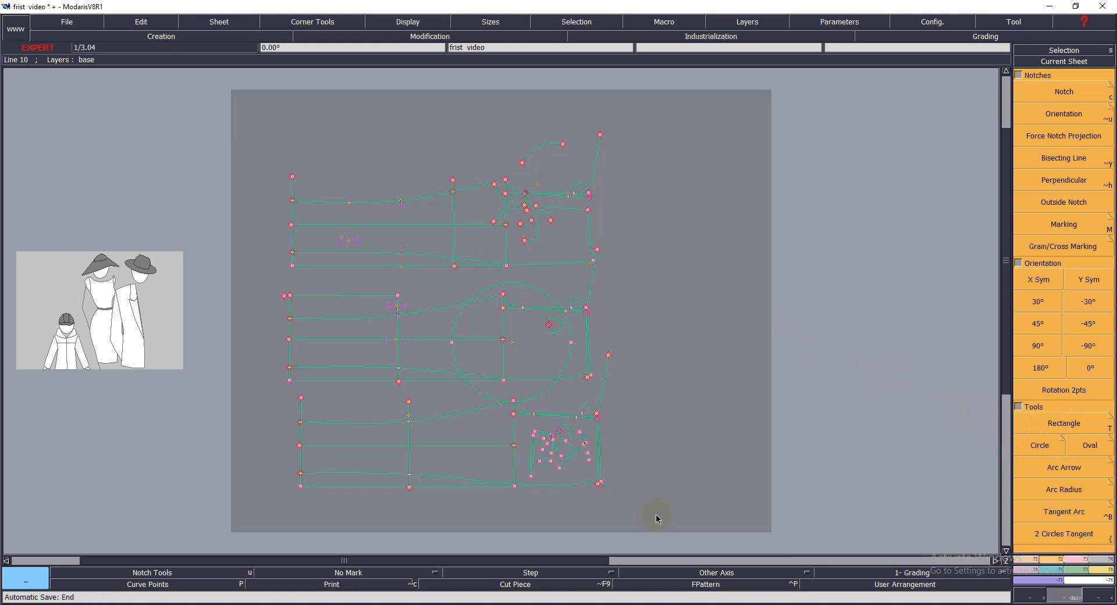
{"action": "key", "text": "Delete"}
{"action": "left_click", "coordinate": [546, 465]}
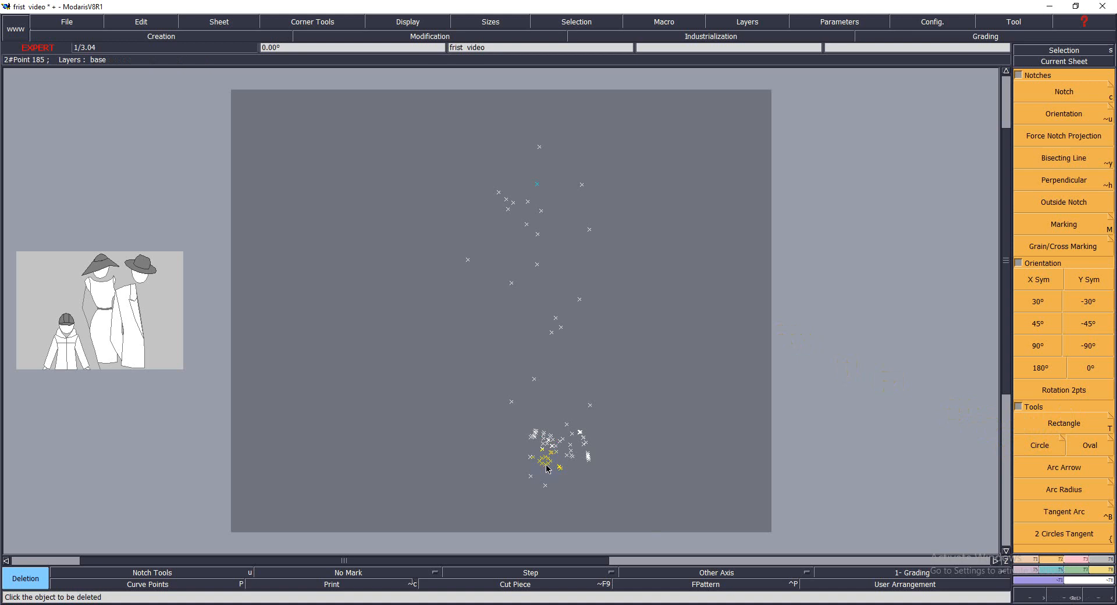
{"action": "left_click_drag", "start_coordinate": [411, 118], "coordinate": [666, 513]}
{"action": "left_click", "coordinate": [554, 458]}
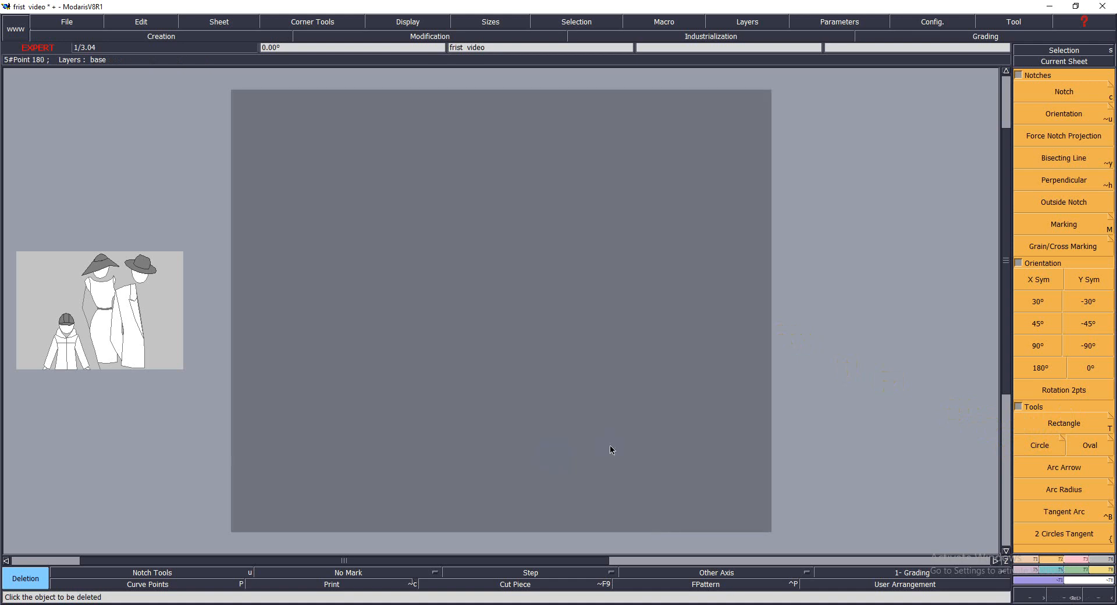
- Draw a wide rectangle in the middle of the empty sheet
{"action": "left_click", "coordinate": [1055, 425]}
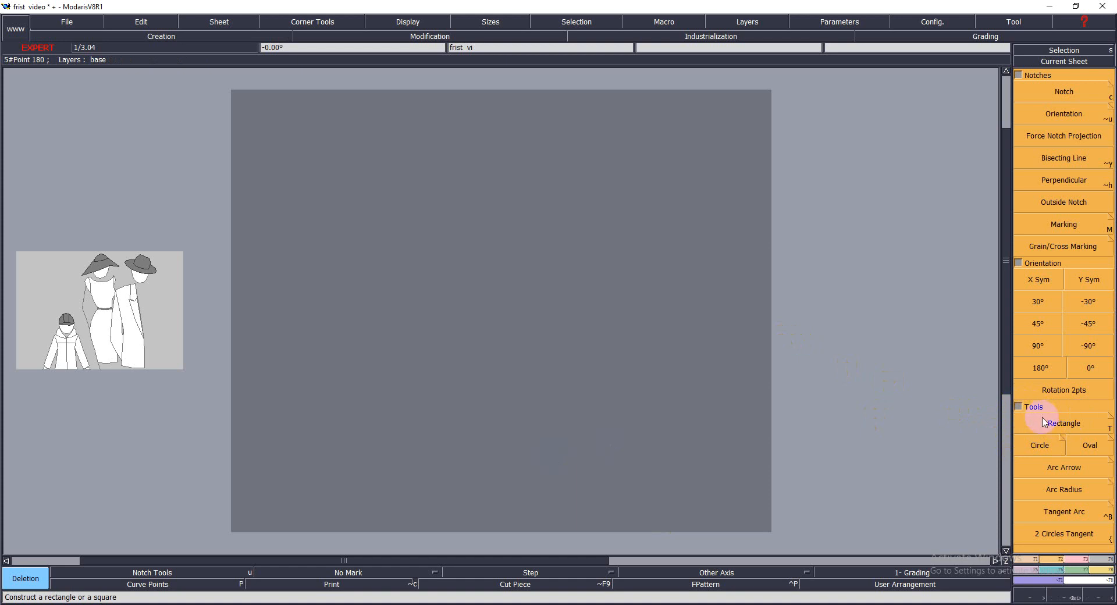
{"action": "left_click", "coordinate": [1042, 423]}
{"action": "left_click", "coordinate": [338, 210]}
{"action": "left_click", "coordinate": [634, 393]}
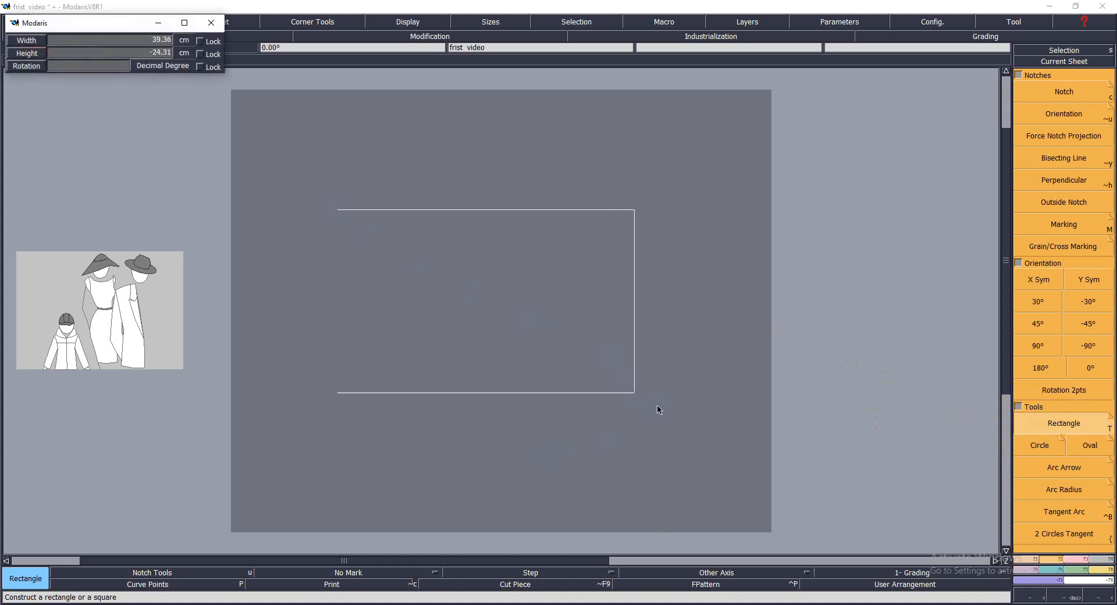
{"action": "left_click", "coordinate": [693, 426]}
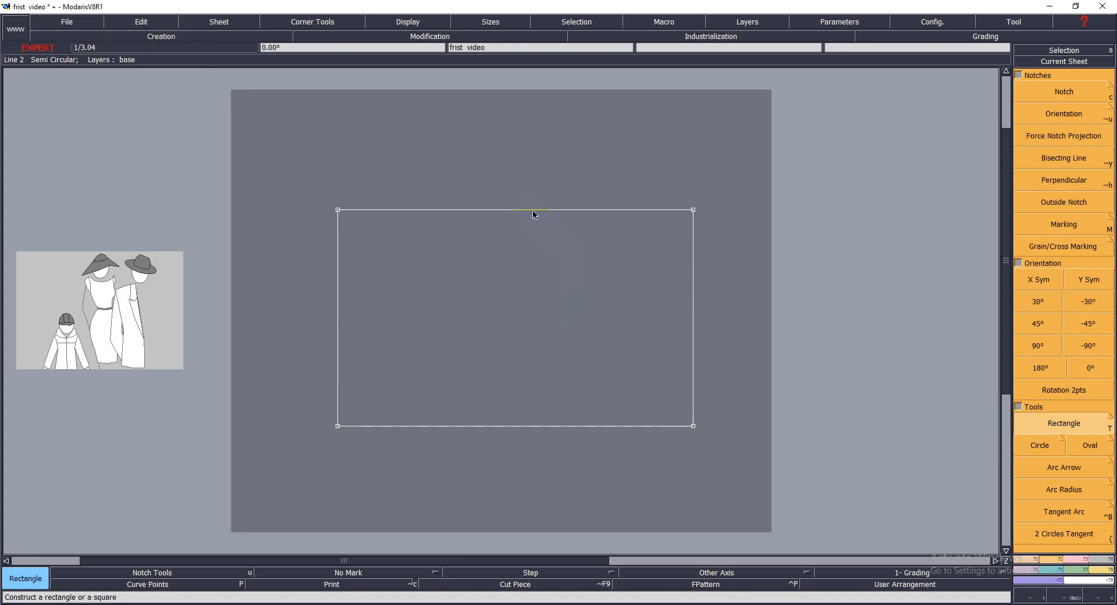
- Create a horizontal parallel slightly below the rectangle's mid-height and two vertical parallels about 12.6 cm apart inside it
{"action": "key", "text": "p"}
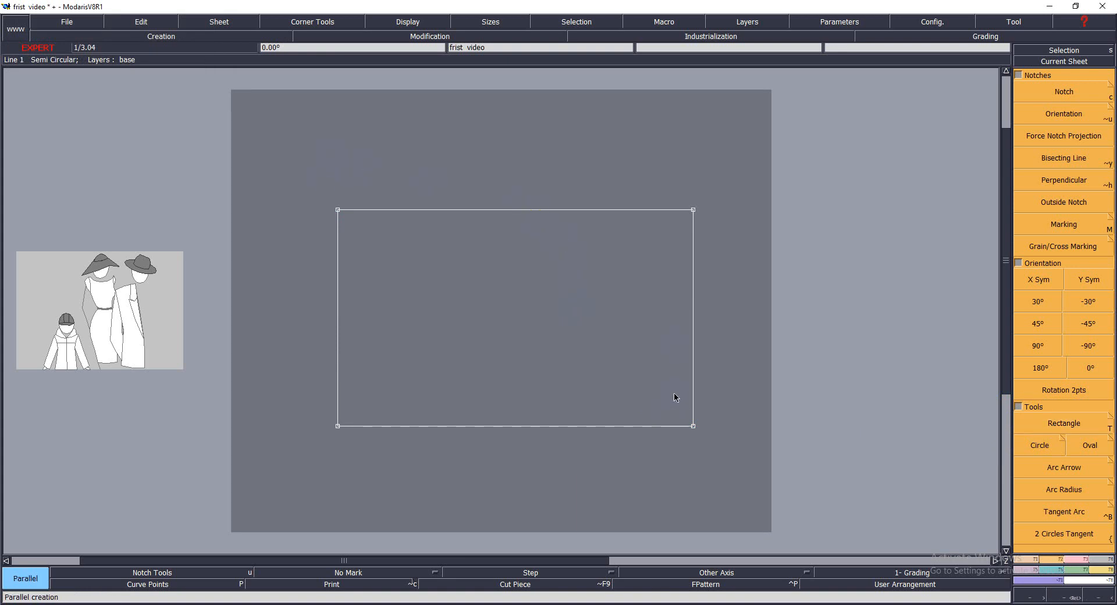
{"action": "left_click", "coordinate": [487, 210]}
{"action": "left_click", "coordinate": [491, 327]}
{"action": "left_click", "coordinate": [693, 301]}
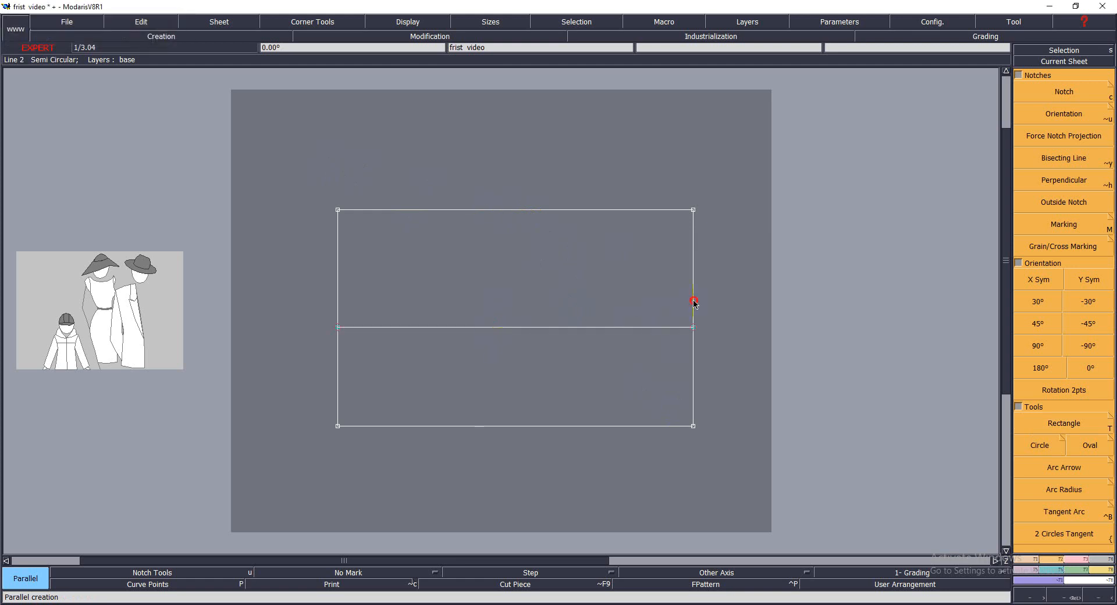
{"action": "left_click", "coordinate": [602, 316]}
{"action": "left_click", "coordinate": [602, 314]}
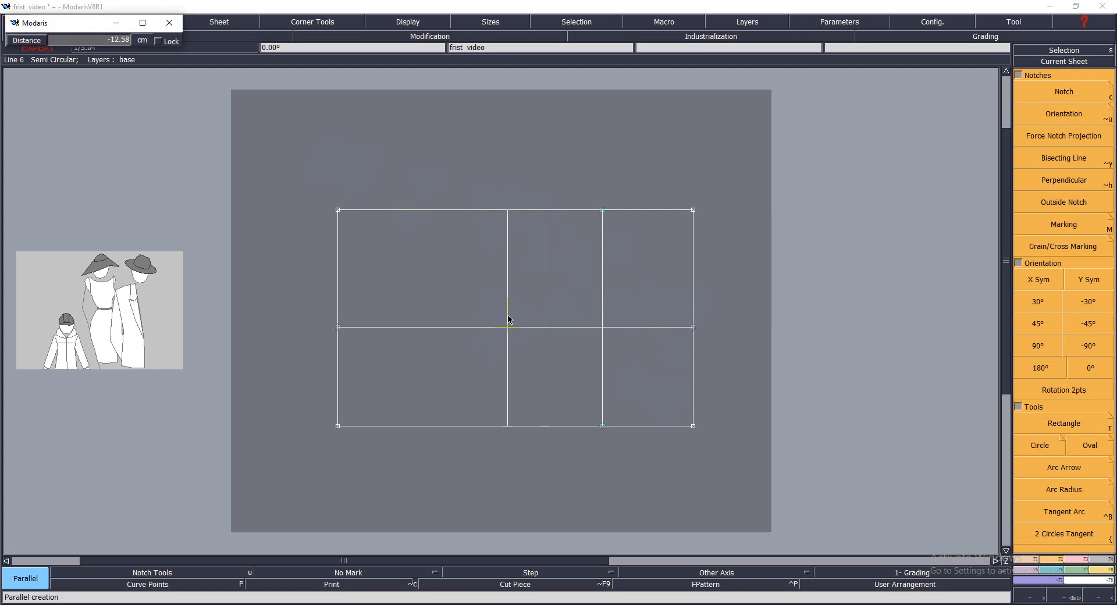
{"action": "left_click", "coordinate": [508, 319]}
- Draw an upper Bezier line from the rectangle's left edge, rising across both vertical lines and descending to the right edge
{"action": "key", "text": "b"}
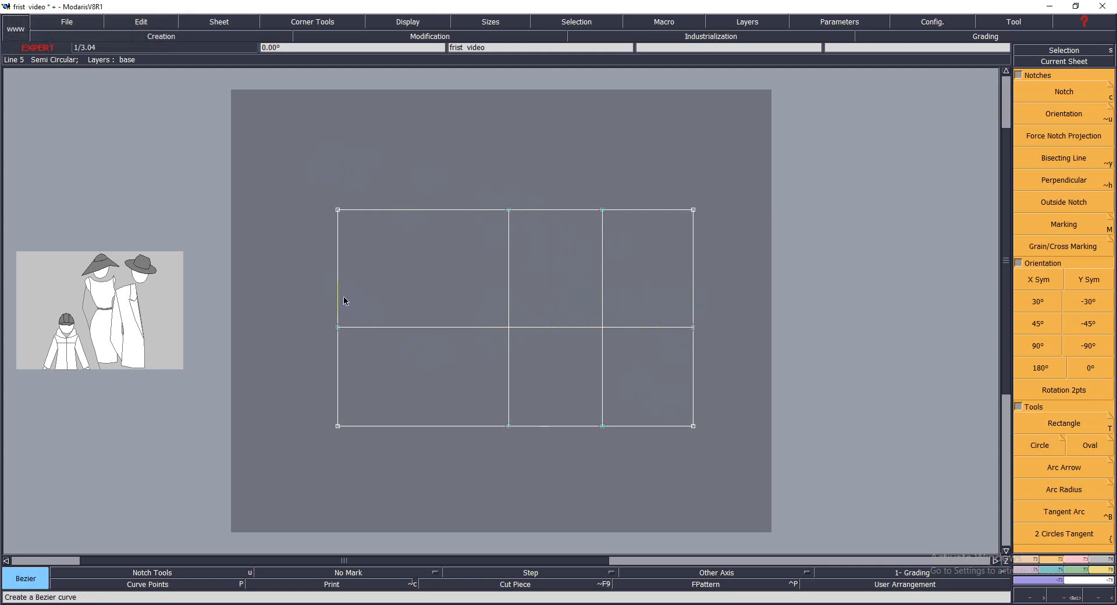
{"action": "left_click", "coordinate": [337, 285]}
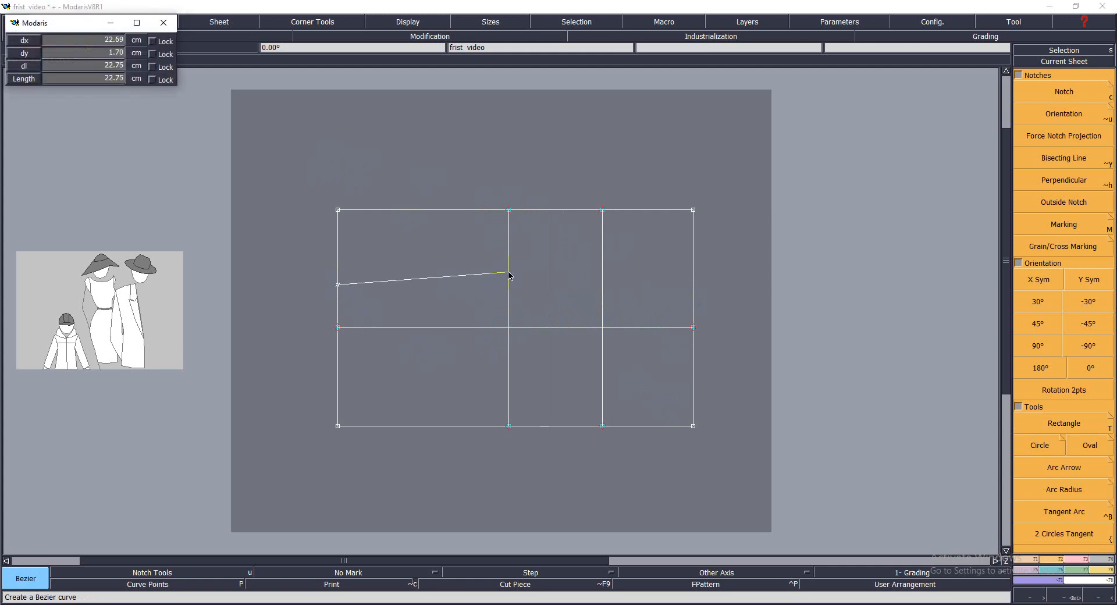
{"action": "left_click", "coordinate": [509, 271]}
{"action": "left_click", "coordinate": [602, 250]}
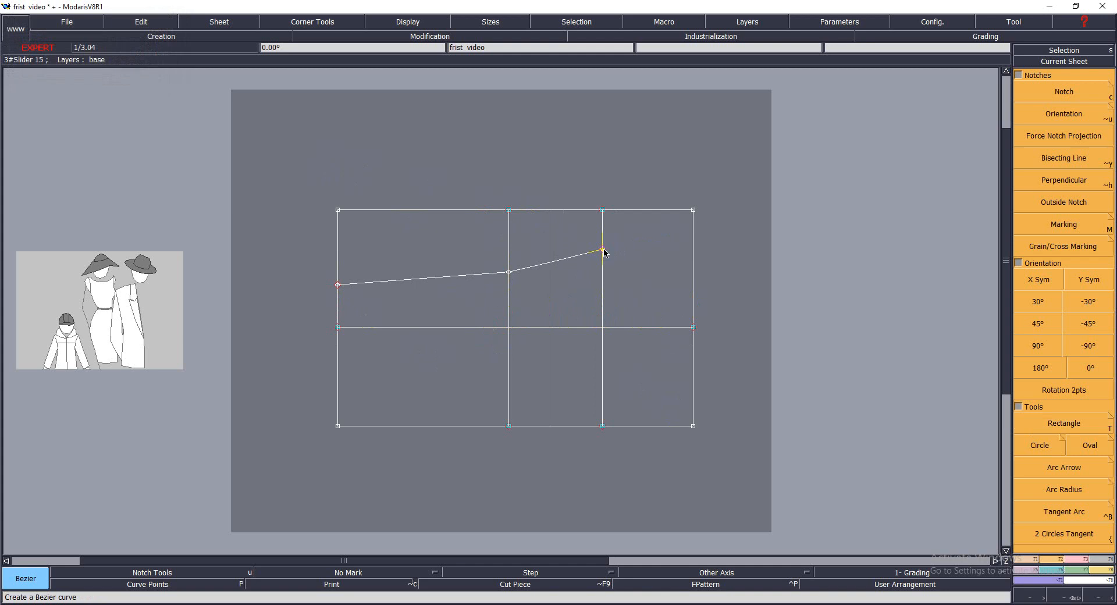
{"action": "left_click", "coordinate": [692, 282]}
- Draw a lower Bezier line from the rectangle's left edge, through a point on the right-hand vertical line, to the right edge
{"action": "left_click", "coordinate": [338, 385]}
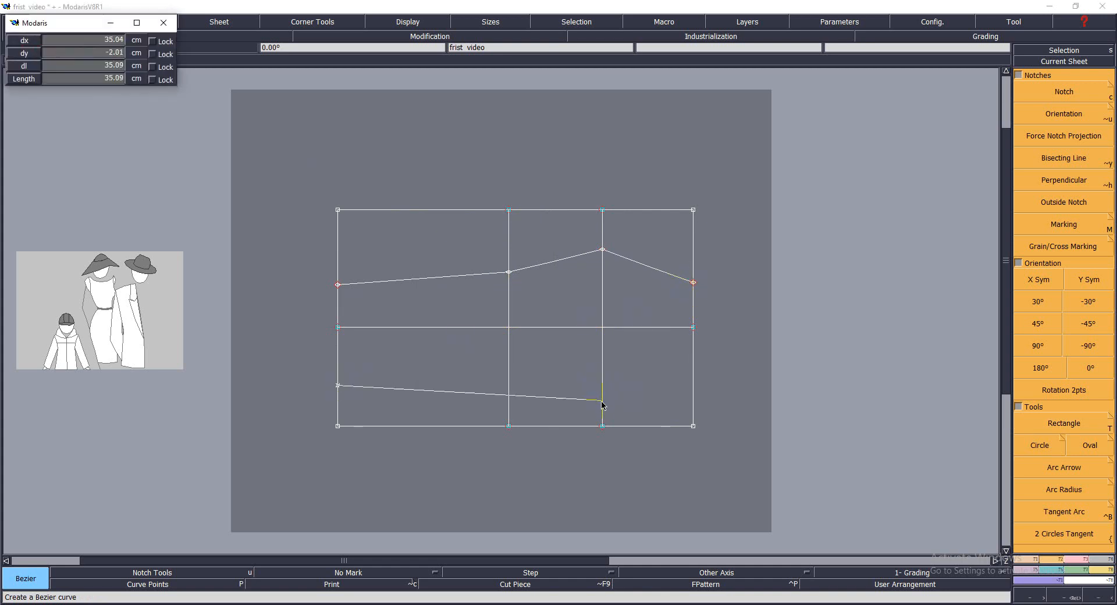
{"action": "left_click", "coordinate": [602, 401]}
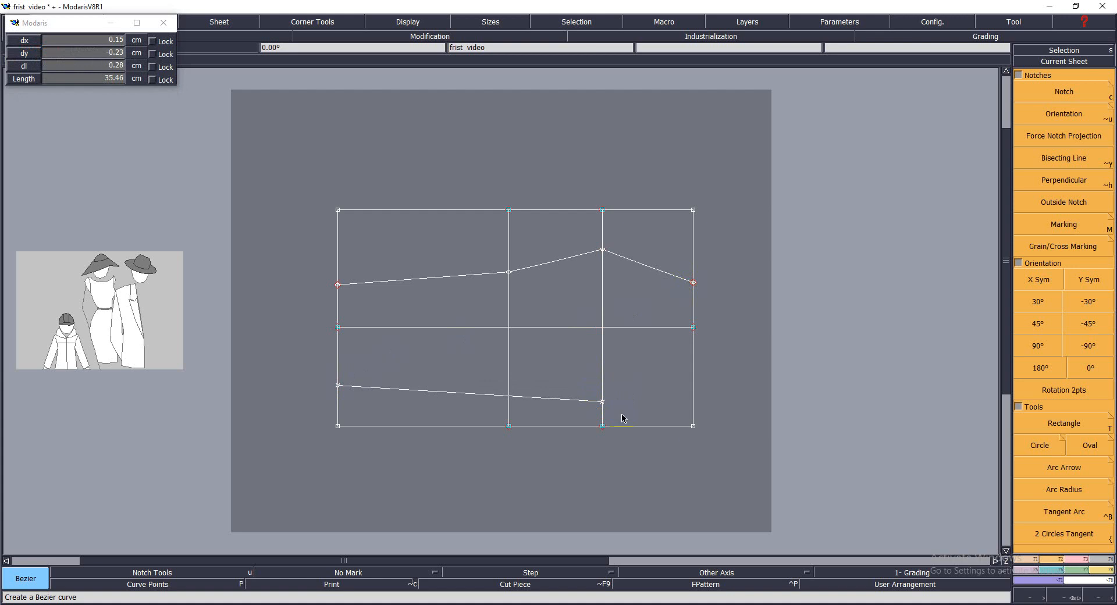
{"action": "left_click", "coordinate": [691, 390]}
{"action": "key", "text": "Return"}
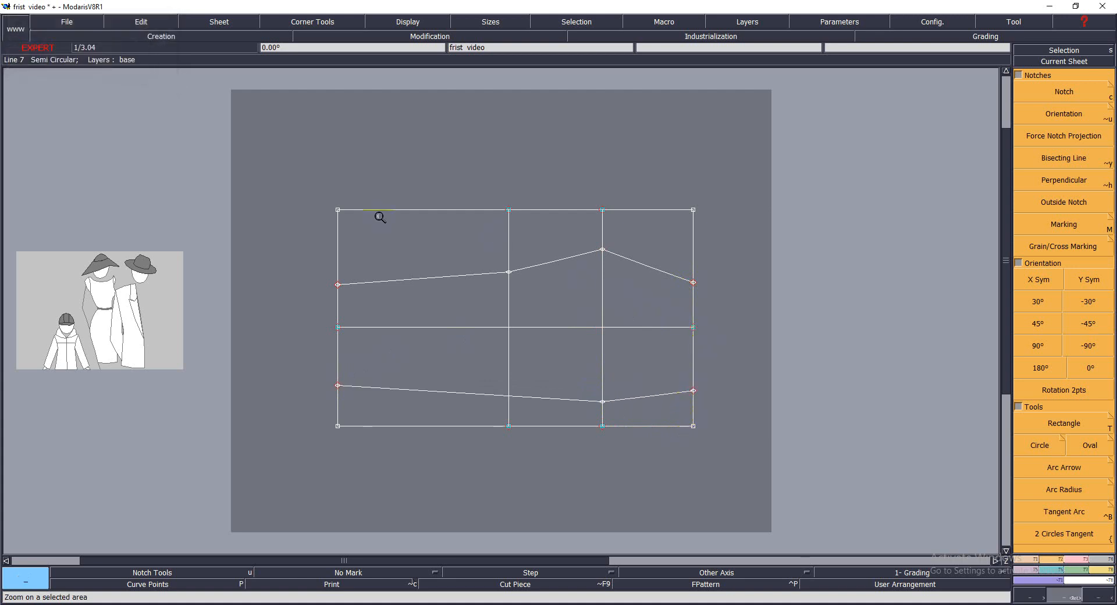
- Try drawing two overlapping circles across the inner vertical lines with the Circle tool, and undo both
{"action": "left_click_drag", "start_coordinate": [252, 192], "coordinate": [755, 458]}
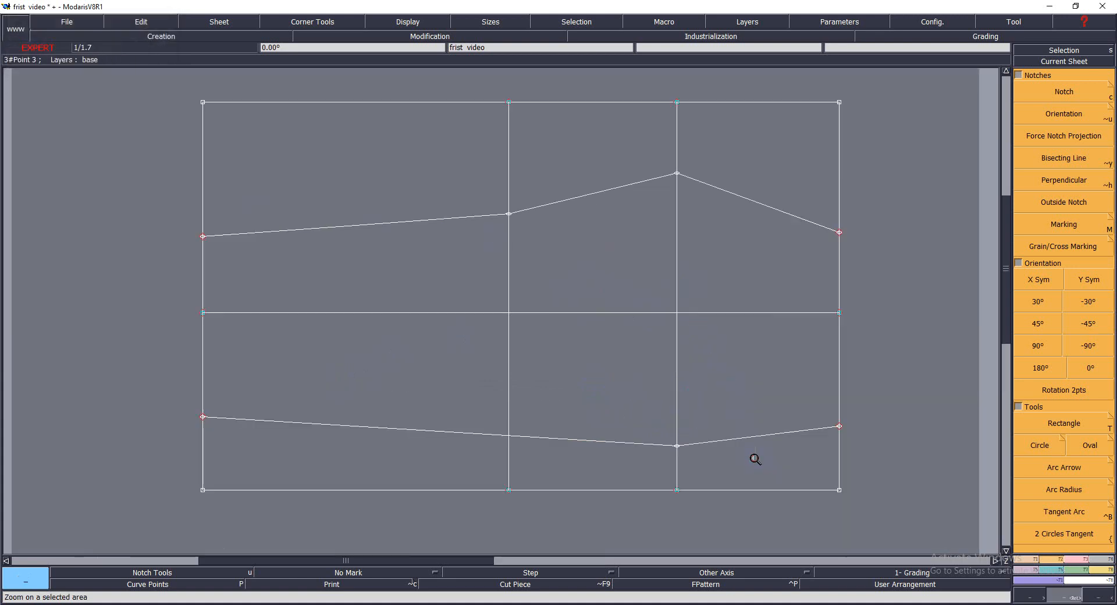
{"action": "left_click", "coordinate": [1092, 472]}
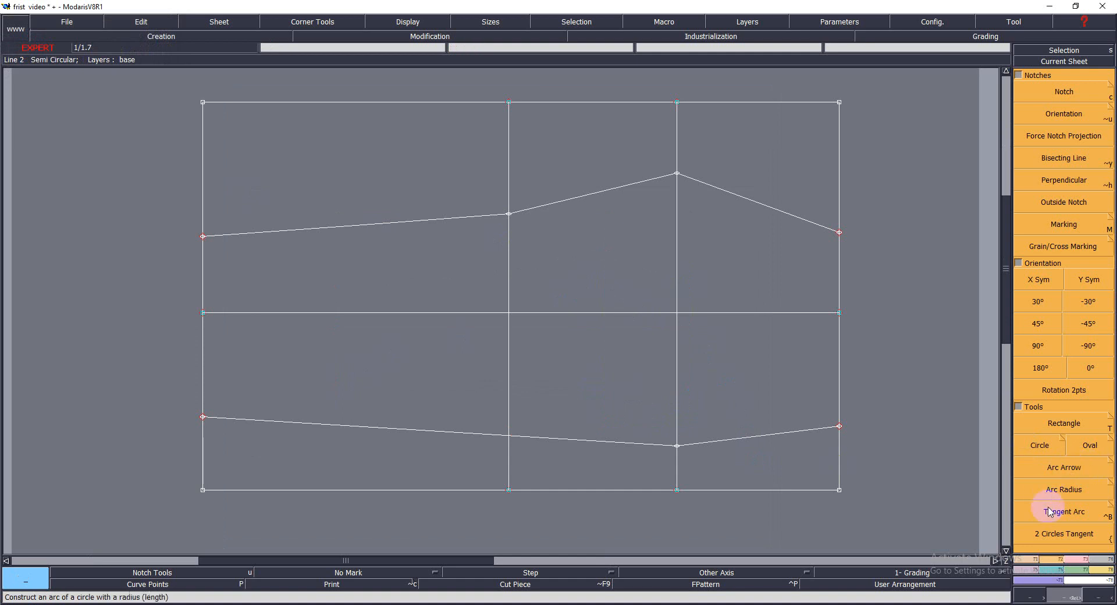
{"action": "left_click", "coordinate": [1061, 424]}
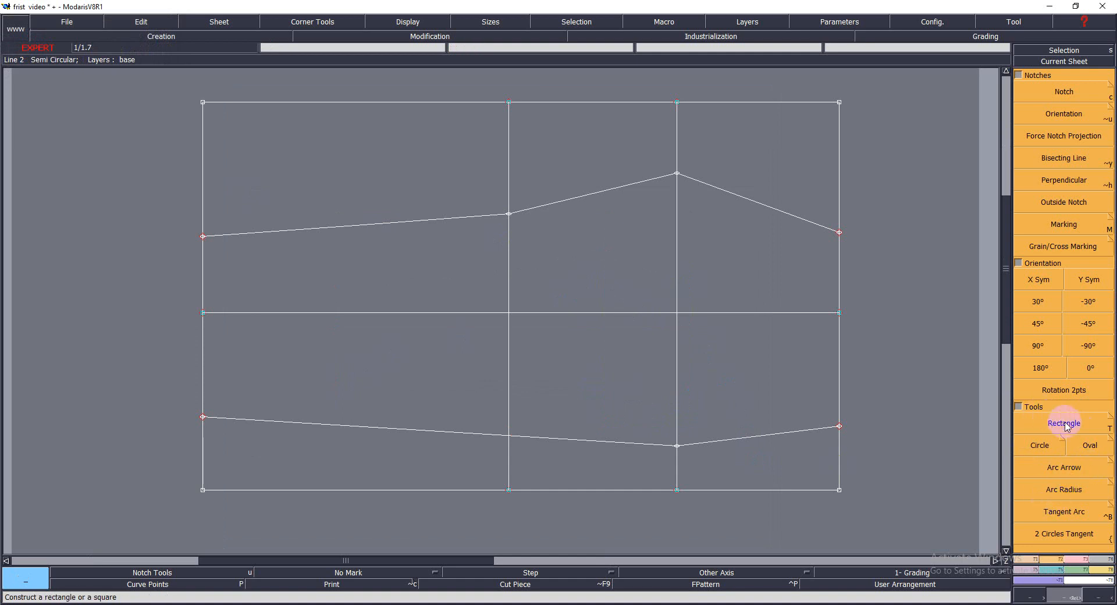
{"action": "left_click", "coordinate": [1039, 445]}
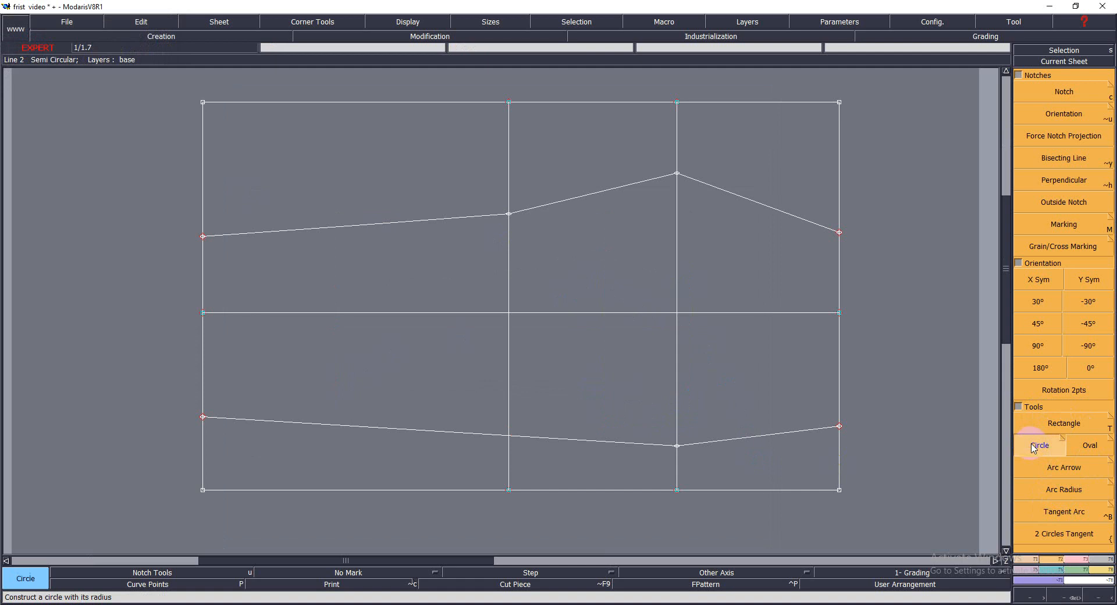
{"action": "left_click", "coordinate": [546, 285]}
{"action": "left_click", "coordinate": [634, 334]}
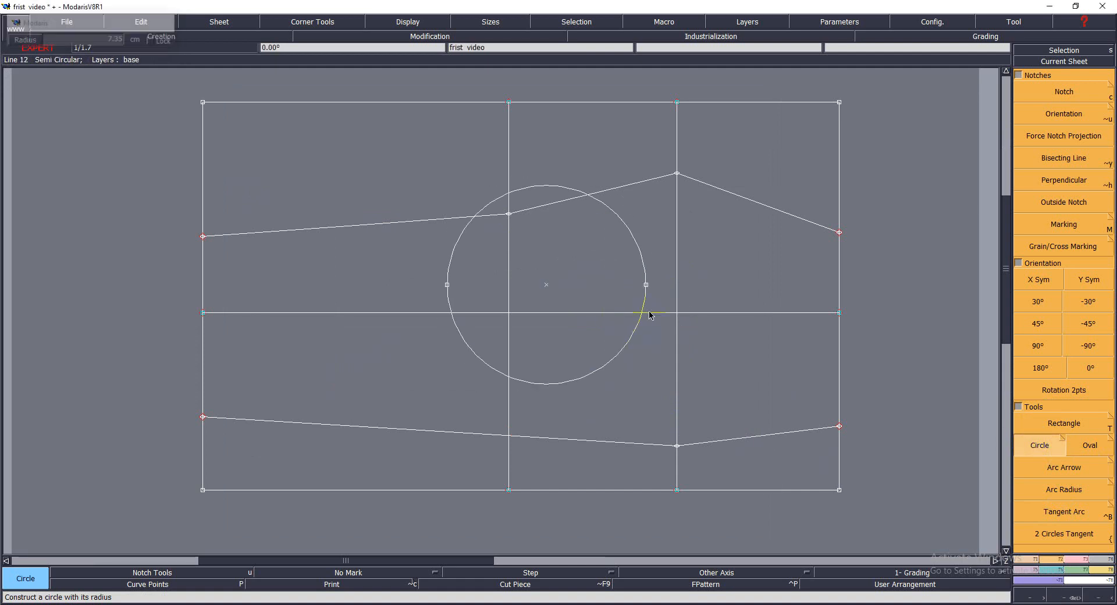
{"action": "left_click", "coordinate": [737, 286]}
{"action": "left_click", "coordinate": [806, 330]}
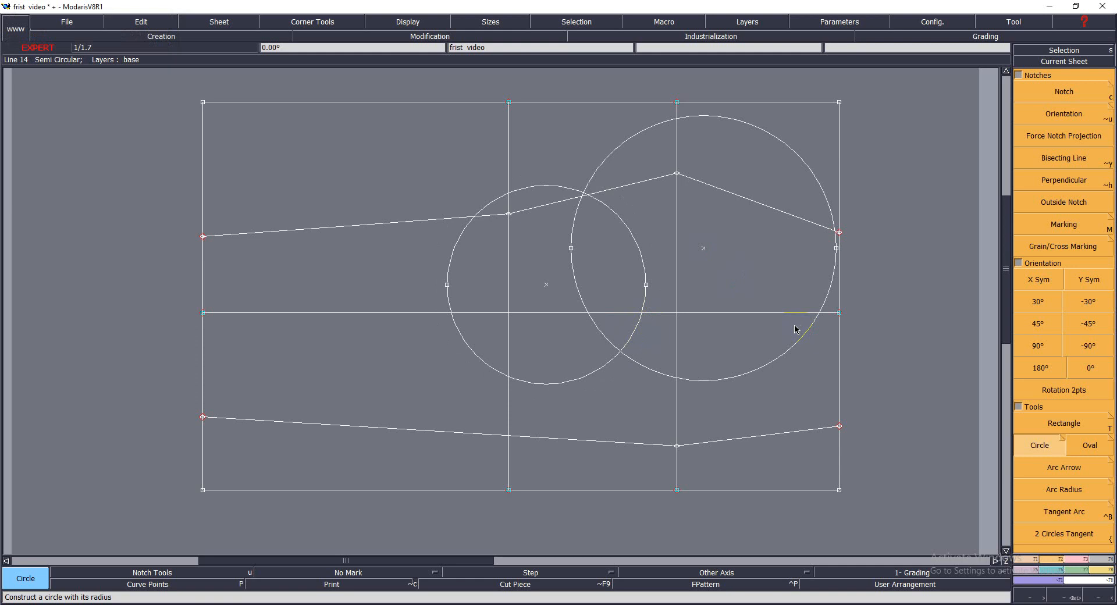
{"action": "key", "text": "ctrl+z"}
{"action": "key", "text": "ctrl+z"}
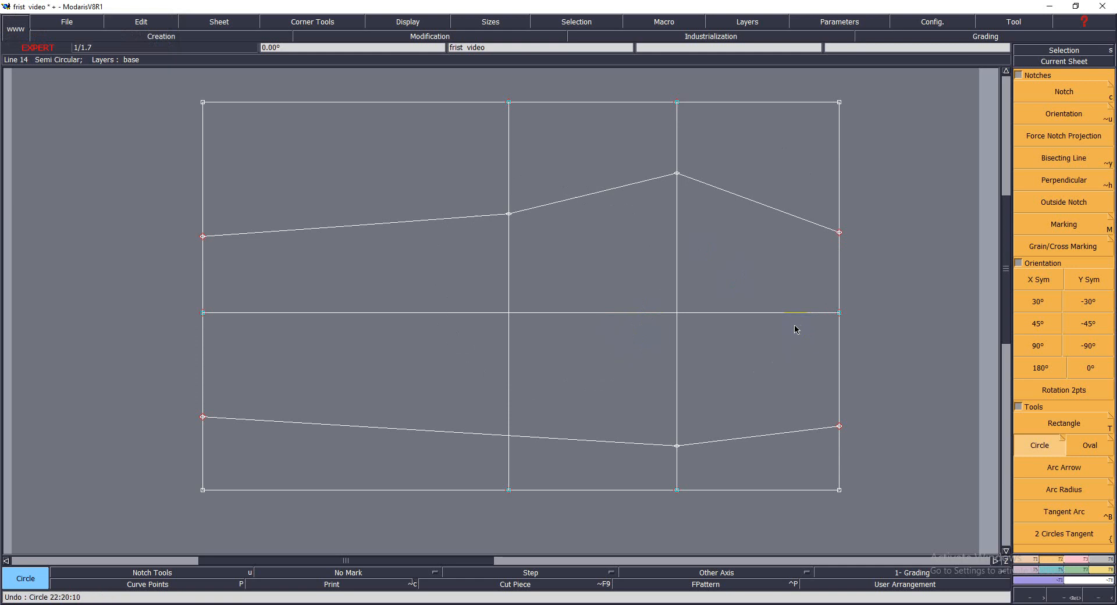
- Reshape the upper line's right-hand segment into a concave curve falling steeply from the peak and flattening toward the right edge
{"action": "key", "text": "h"}
{"action": "key", "text": "r"}
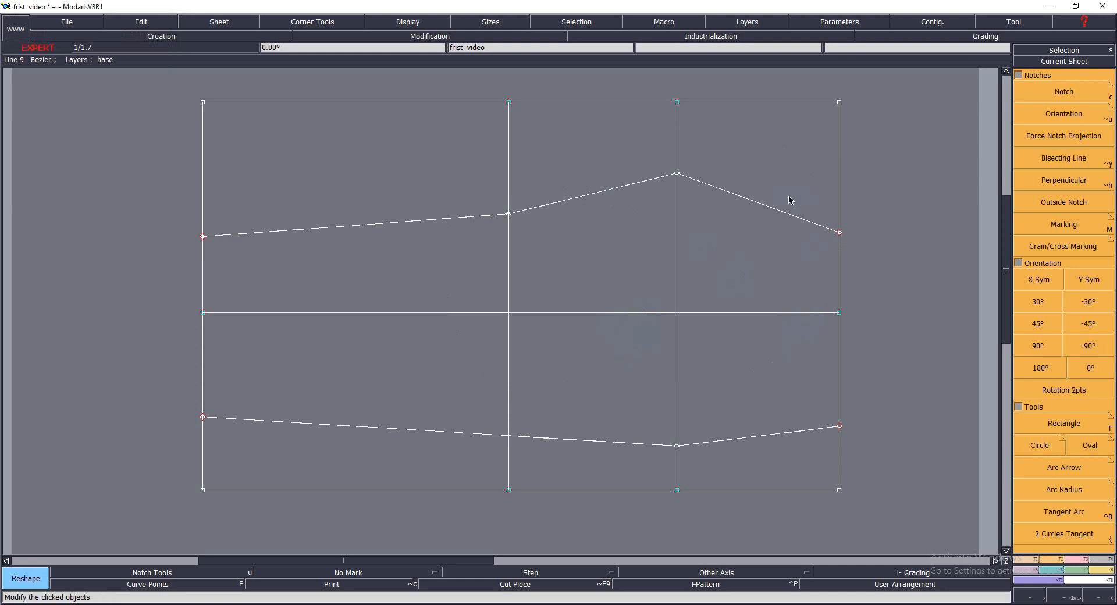
{"action": "left_click", "coordinate": [705, 184]}
{"action": "left_click", "coordinate": [697, 231]}
{"action": "left_click", "coordinate": [785, 214]}
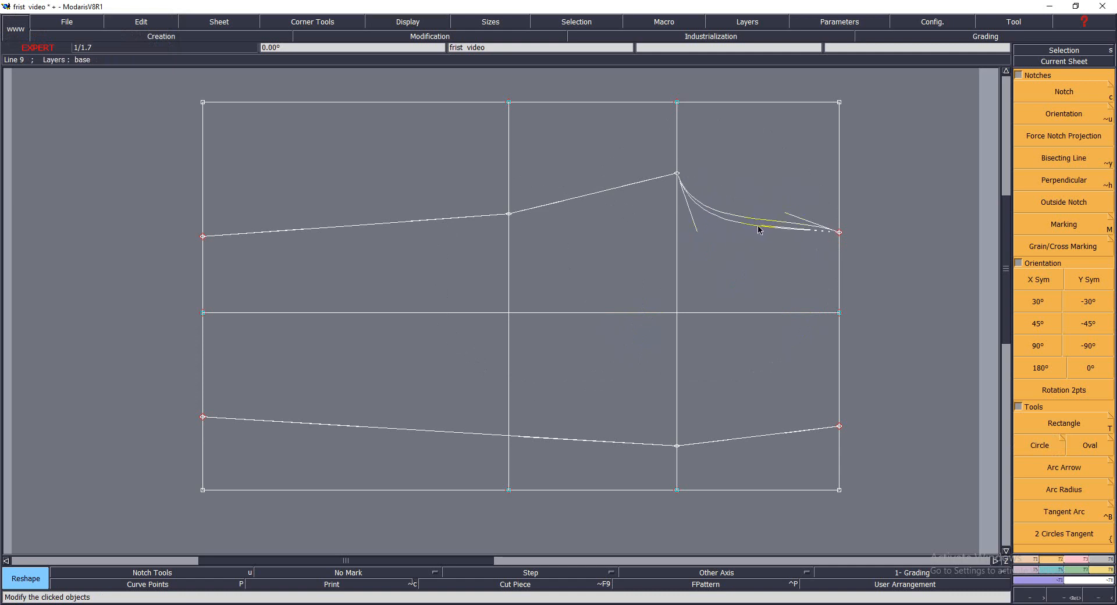
{"action": "left_click", "coordinate": [760, 226]}
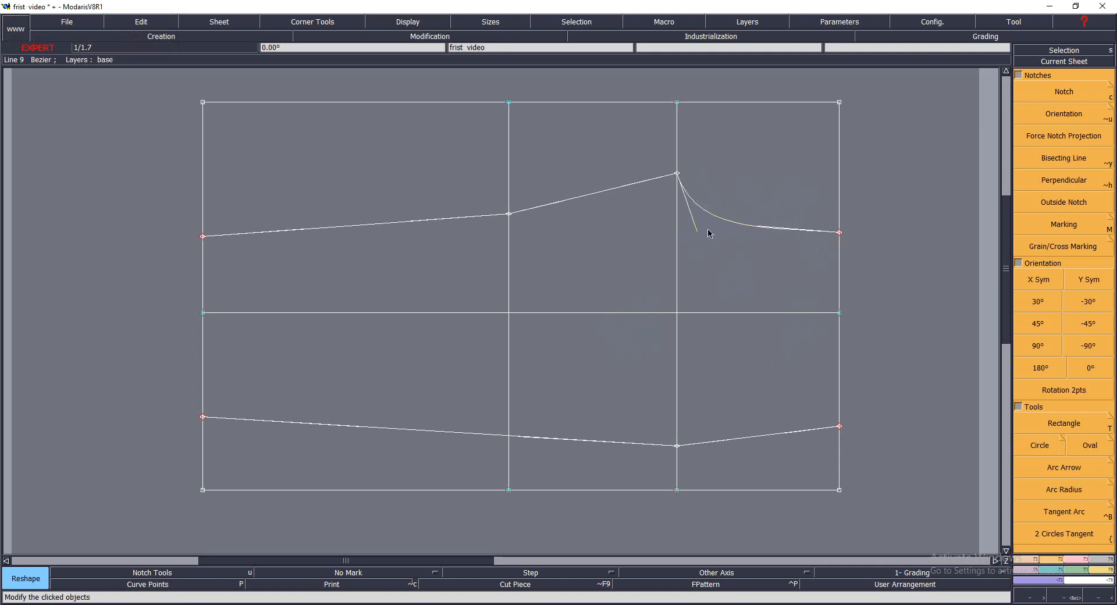
- Reshape the lower line's right-hand segment into a gentle curve bulging downward
{"action": "left_click", "coordinate": [720, 440]}
{"action": "left_click", "coordinate": [796, 436]}
{"action": "left_click", "coordinate": [798, 445]}
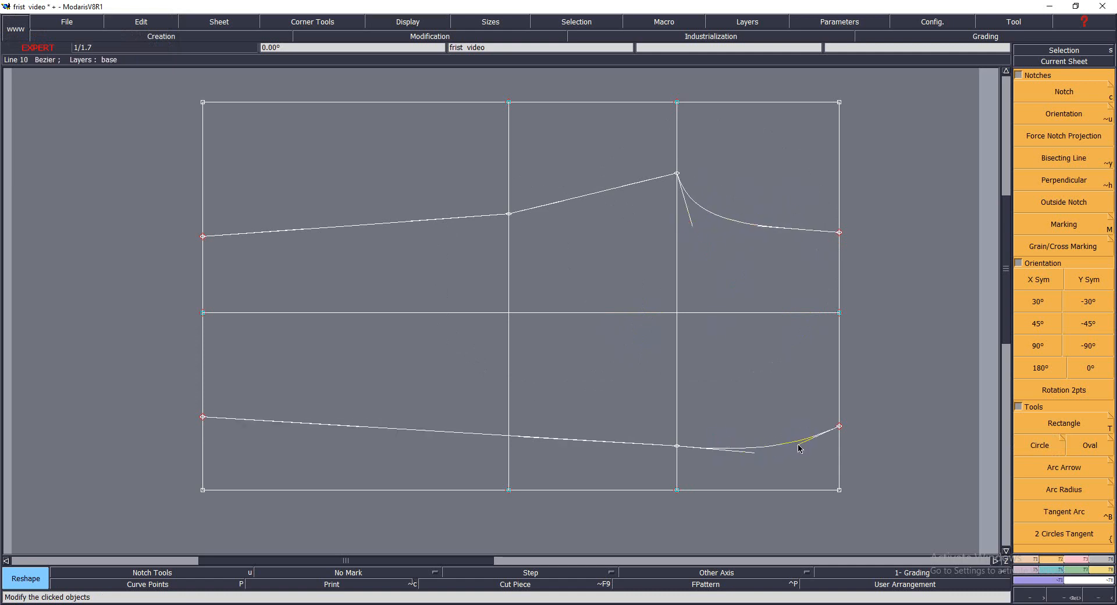
{"action": "left_click", "coordinate": [745, 451]}
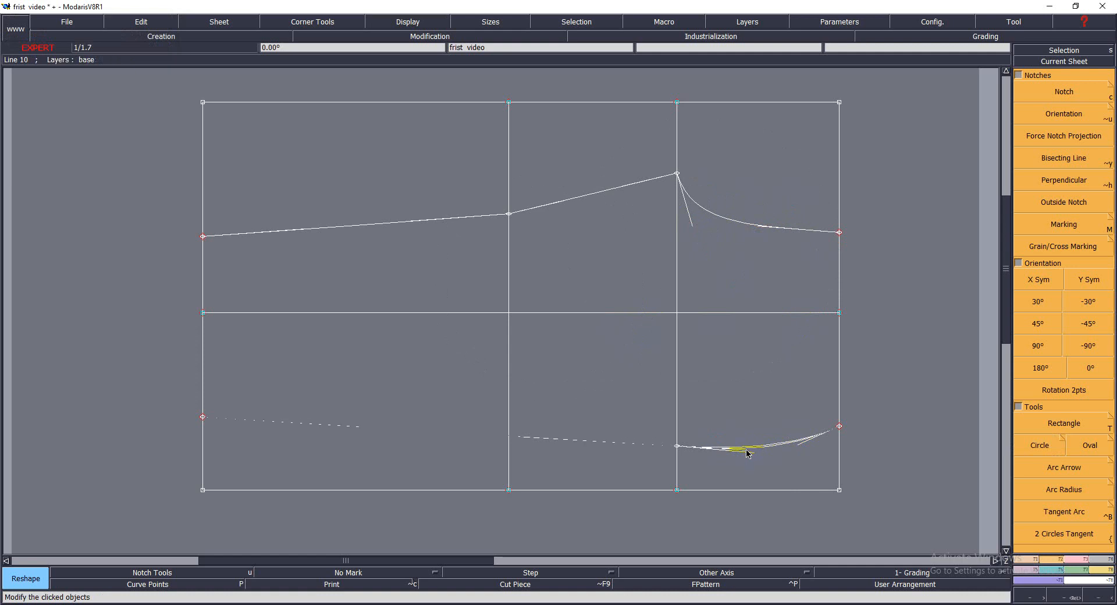
- Curve the upper line's segment between the two vertical lines and refine the handles of the lower line's right-hand curve
{"action": "left_click", "coordinate": [559, 203]}
{"action": "left_click", "coordinate": [633, 189]}
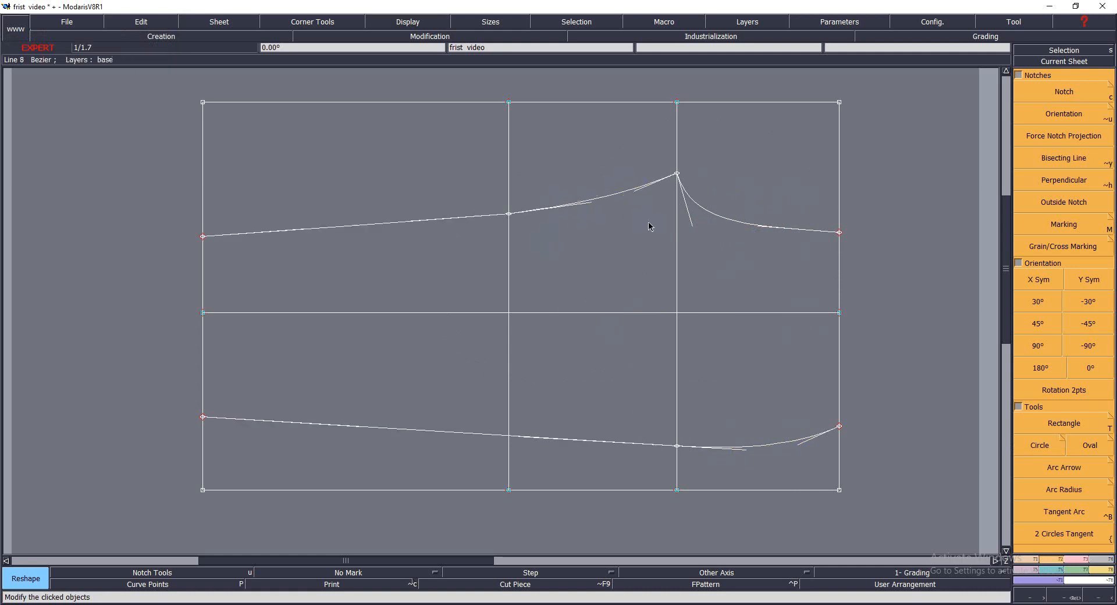
{"action": "left_click", "coordinate": [800, 453]}
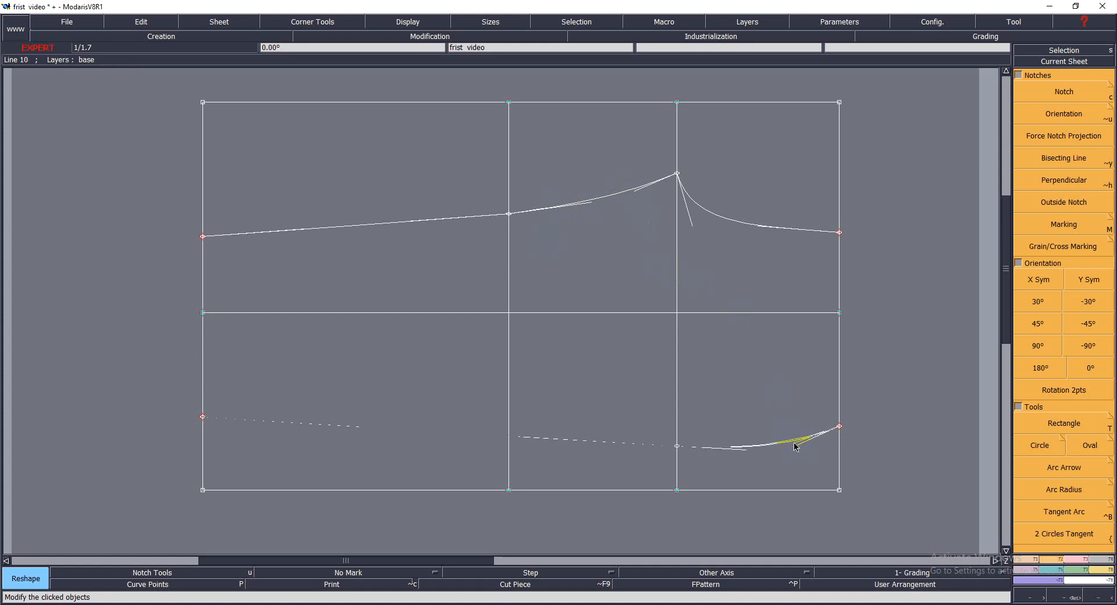
{"action": "left_click", "coordinate": [743, 457]}
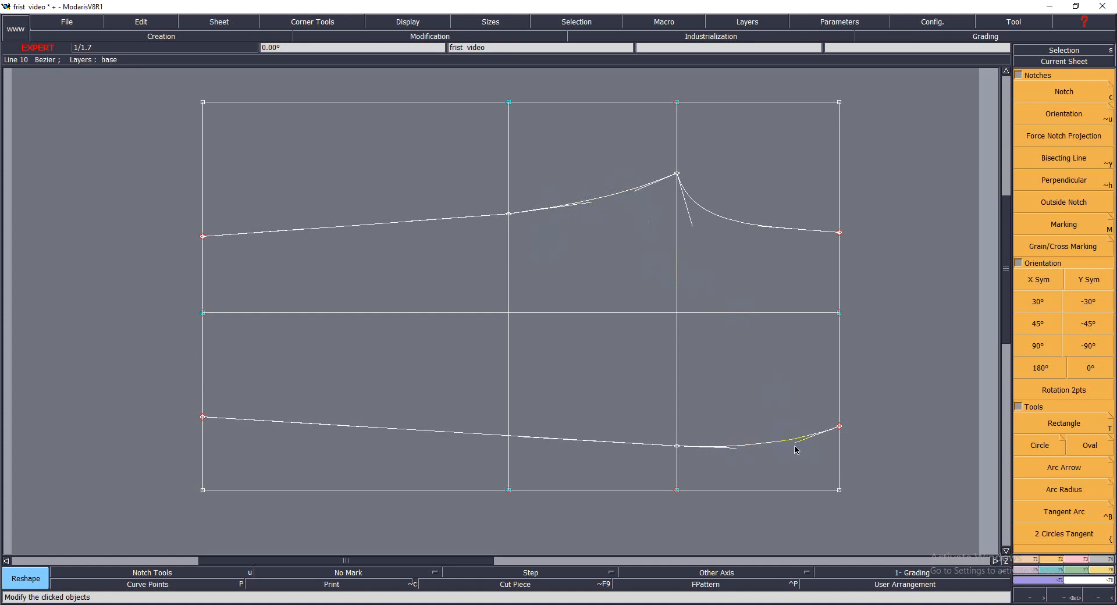
- Draw a small circle between the two vertical lines, centred just below the horizontal centre line
{"action": "left_click", "coordinate": [1047, 445]}
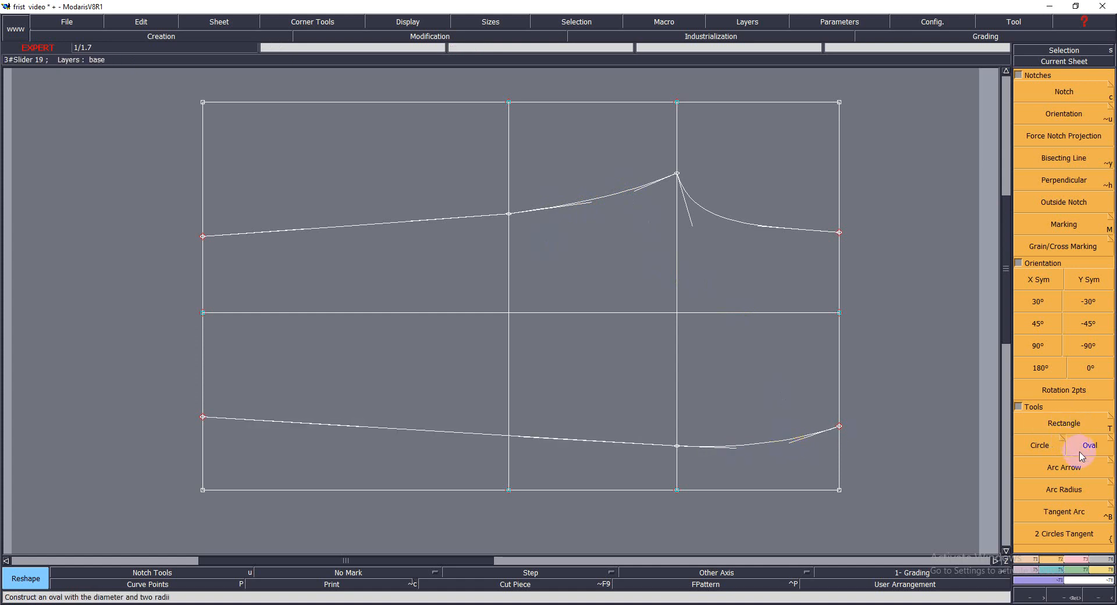
{"action": "left_click", "coordinate": [1039, 445]}
{"action": "left_click", "coordinate": [606, 350]}
{"action": "left_click", "coordinate": [652, 369]}
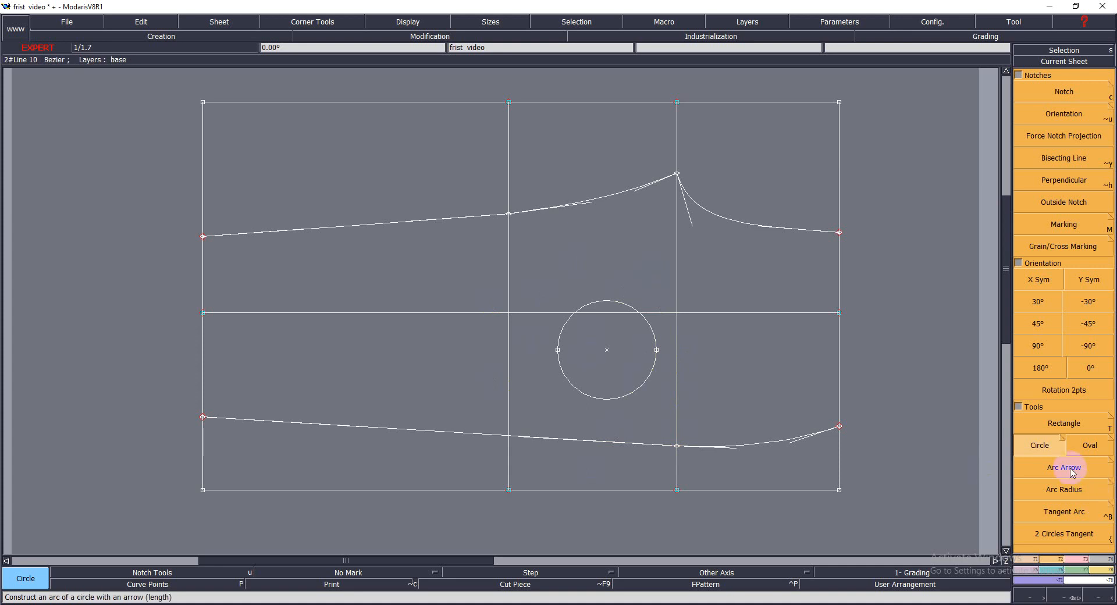
- Draw a teardrop-shaped oval, about 3.4 cm in horizontal length and 0.8 cm in height, ending on the horizontal centre line
{"action": "left_click", "coordinate": [1090, 445]}
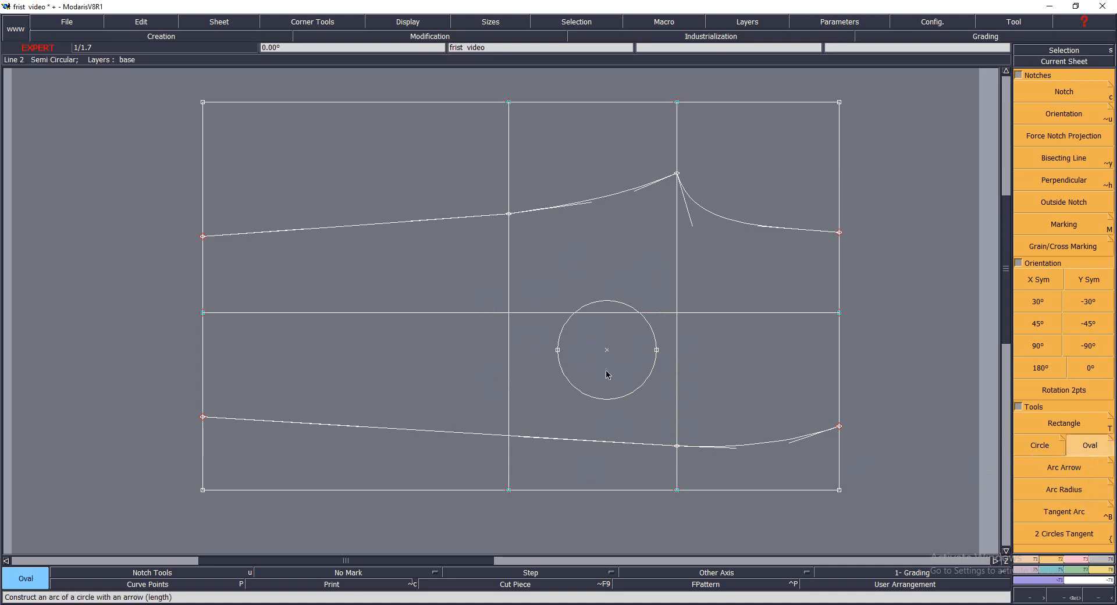
{"action": "left_click", "coordinate": [399, 266]}
{"action": "left_click", "coordinate": [443, 312]}
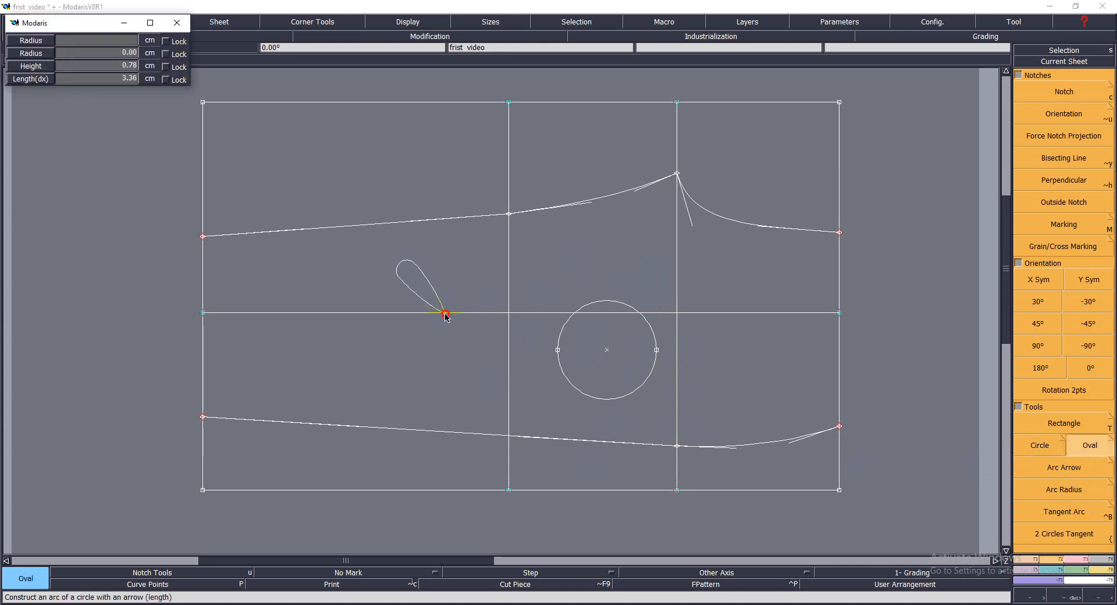
{"action": "left_click", "coordinate": [462, 352]}
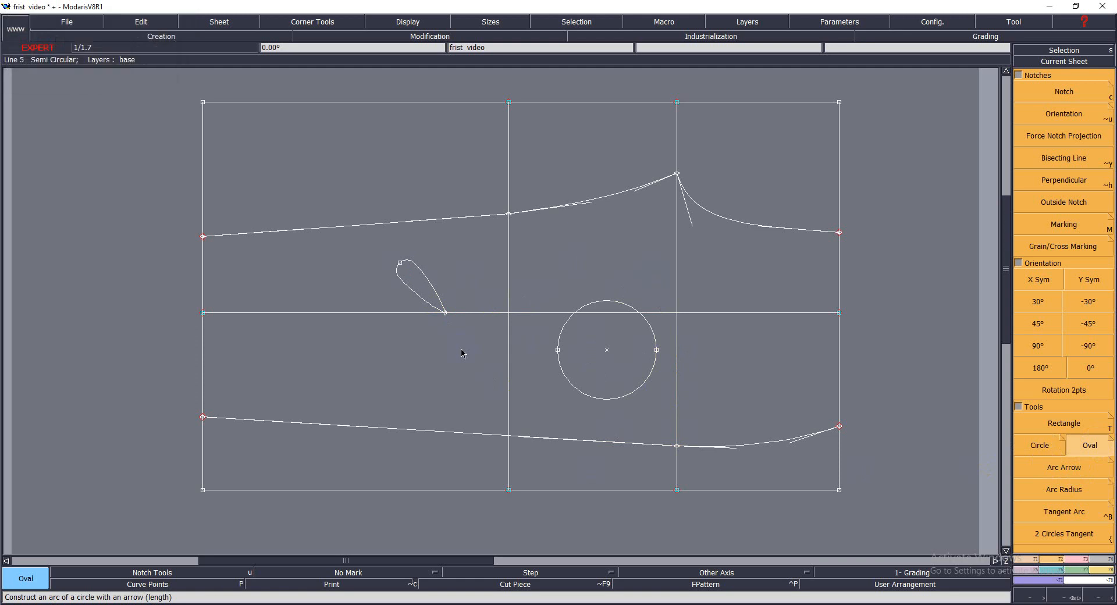
- Draw a narrow oval between the two vertical lines above the circle, with height about 0.5 cm and horizontal length about 0.9 cm
{"action": "left_click", "coordinate": [538, 232]}
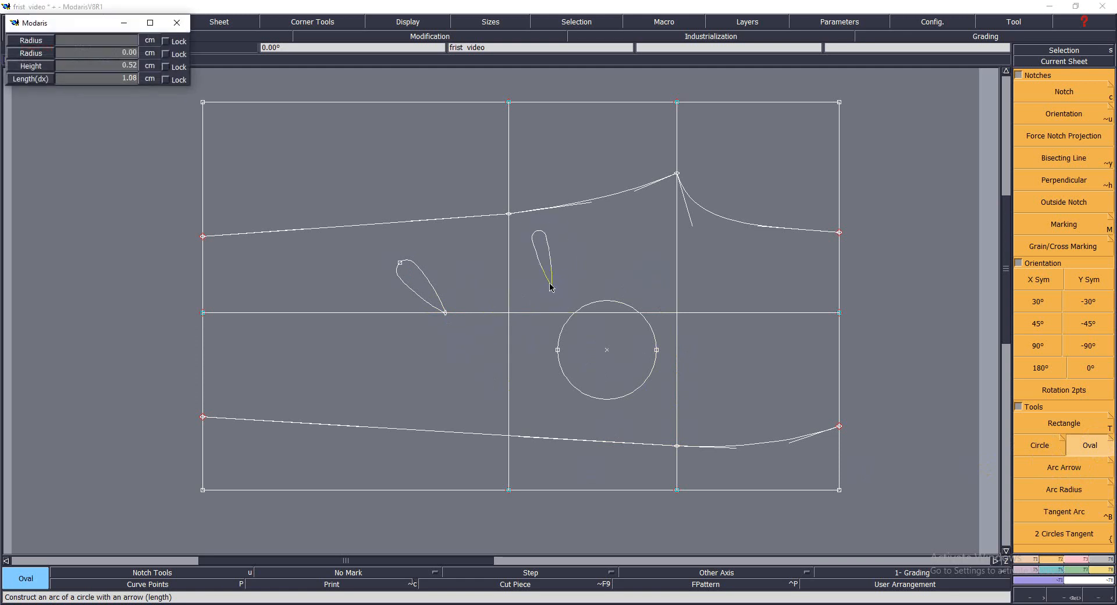
{"action": "left_click", "coordinate": [550, 285]}
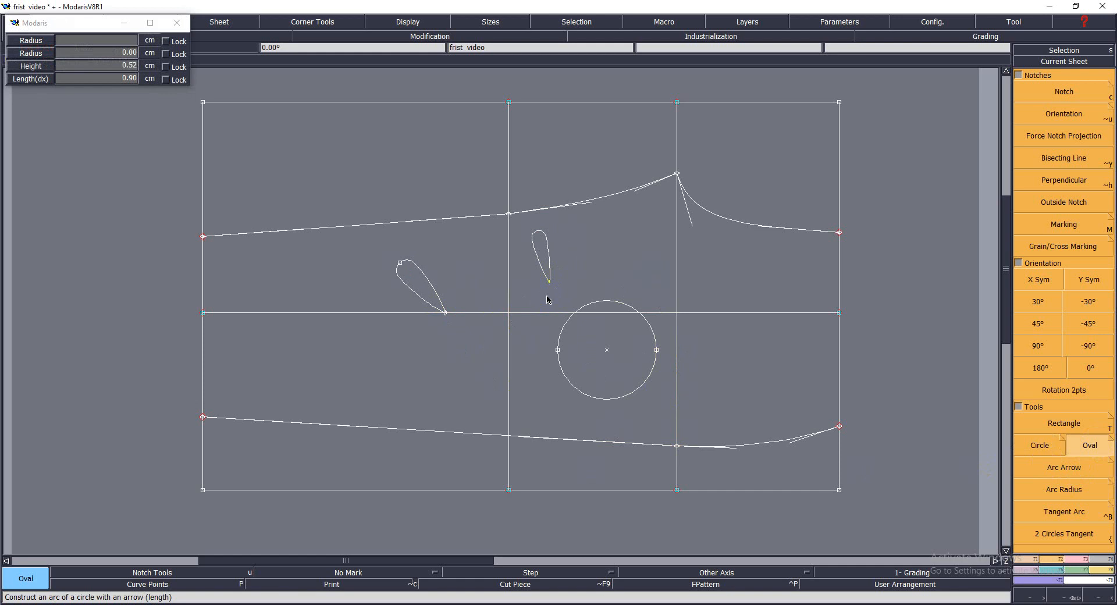
{"action": "left_click", "coordinate": [547, 299]}
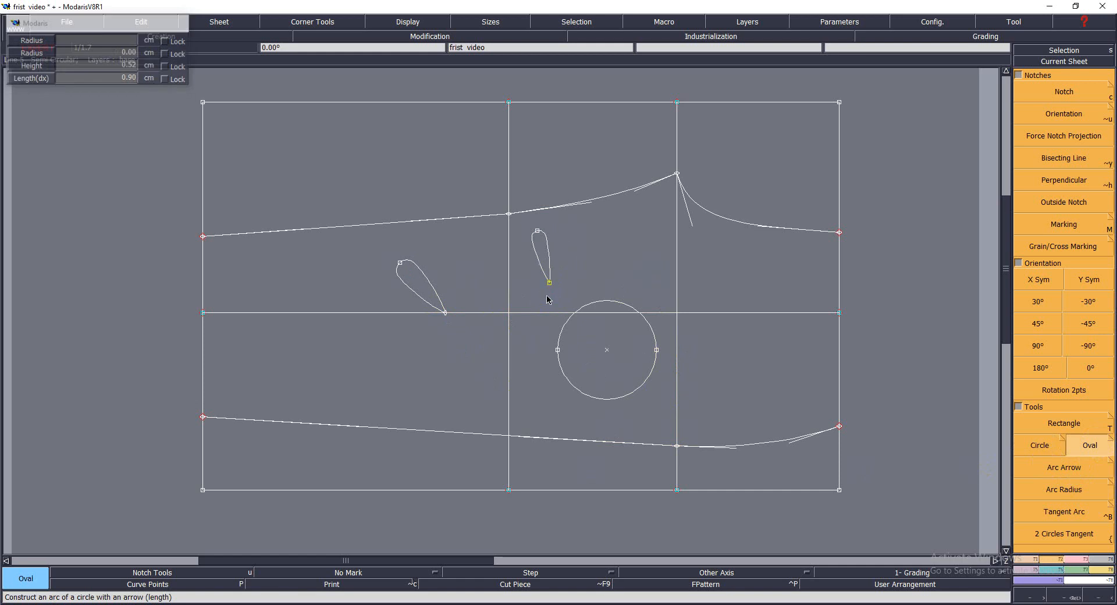
- Draw a small round oval of about 0.7 cm radius just right of the second vertical line, below the peak
{"action": "left_click", "coordinate": [692, 226]}
{"action": "left_click", "coordinate": [693, 244]}
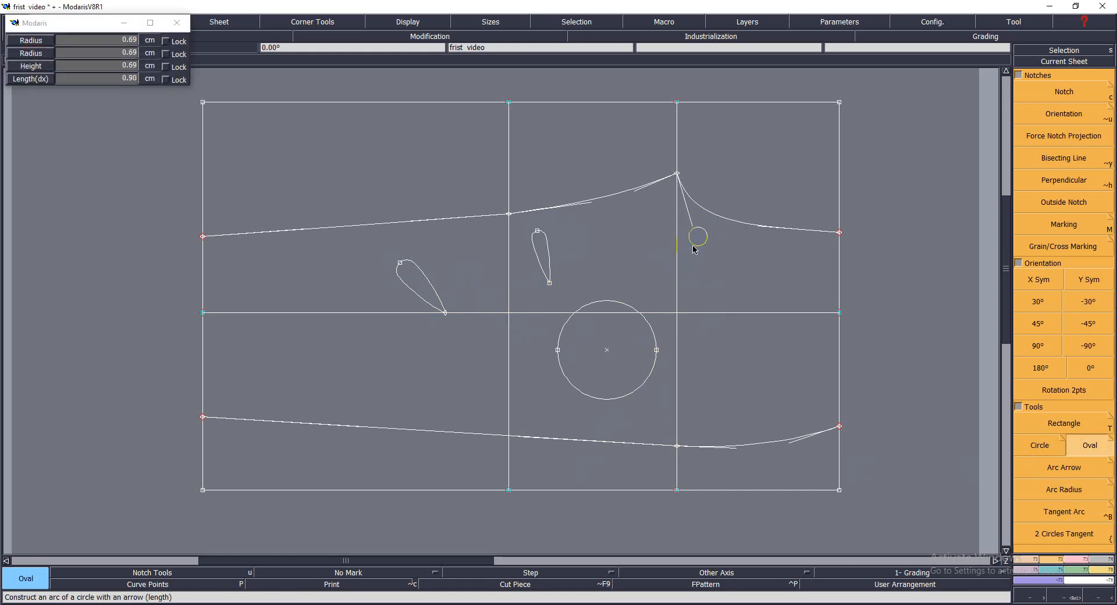
{"action": "left_click", "coordinate": [1086, 454]}
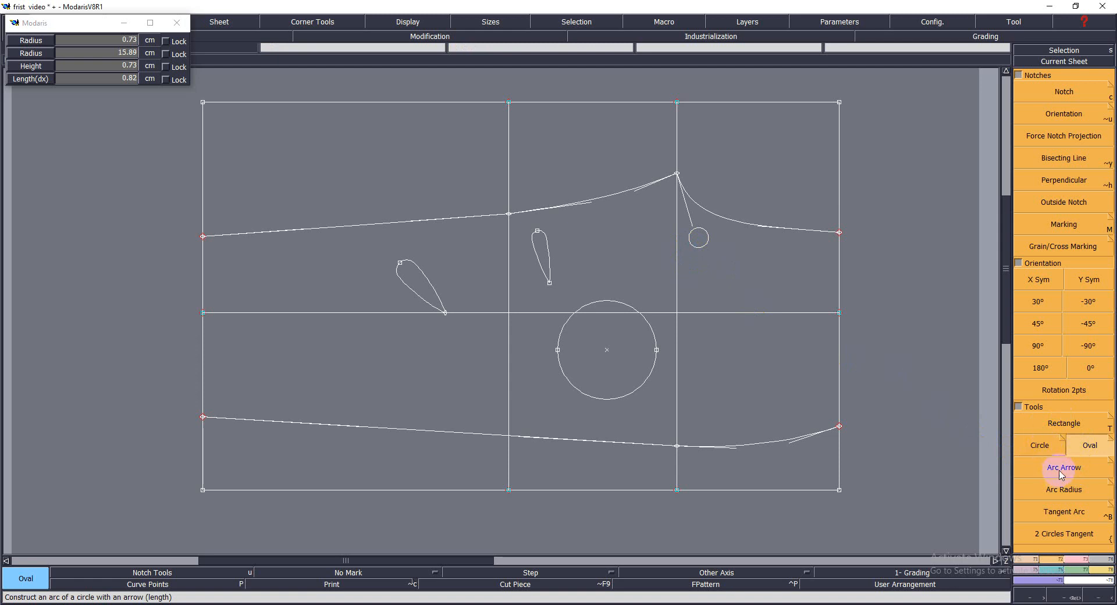
{"action": "key", "text": "Escape"}
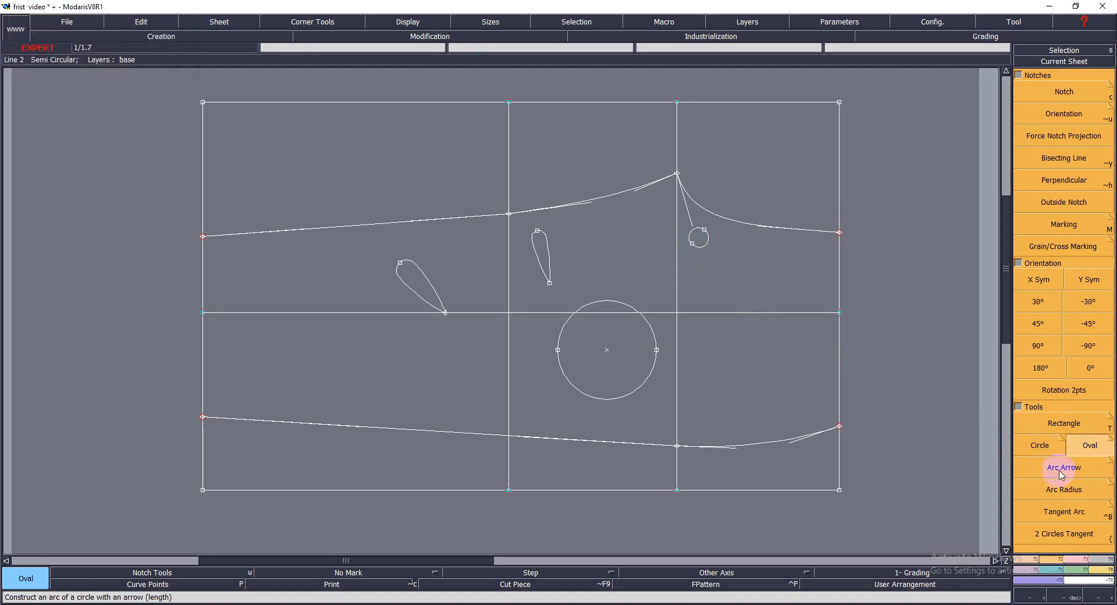
- Create a parallel of the rectangle's right edge a short distance outside the rectangle
{"action": "left_click", "coordinate": [1060, 473]}
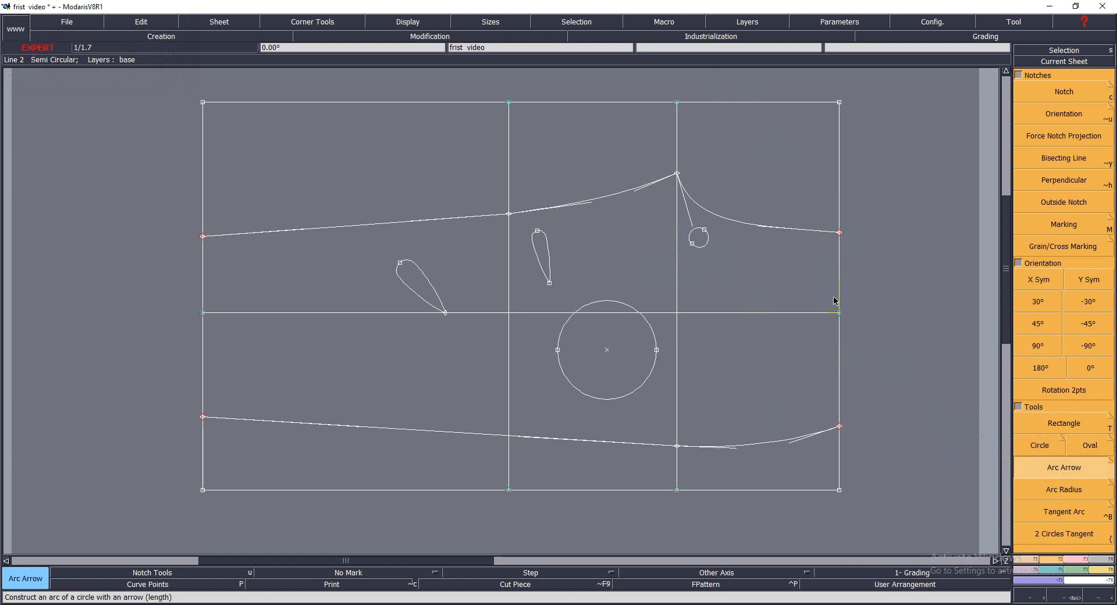
{"action": "key", "text": "p"}
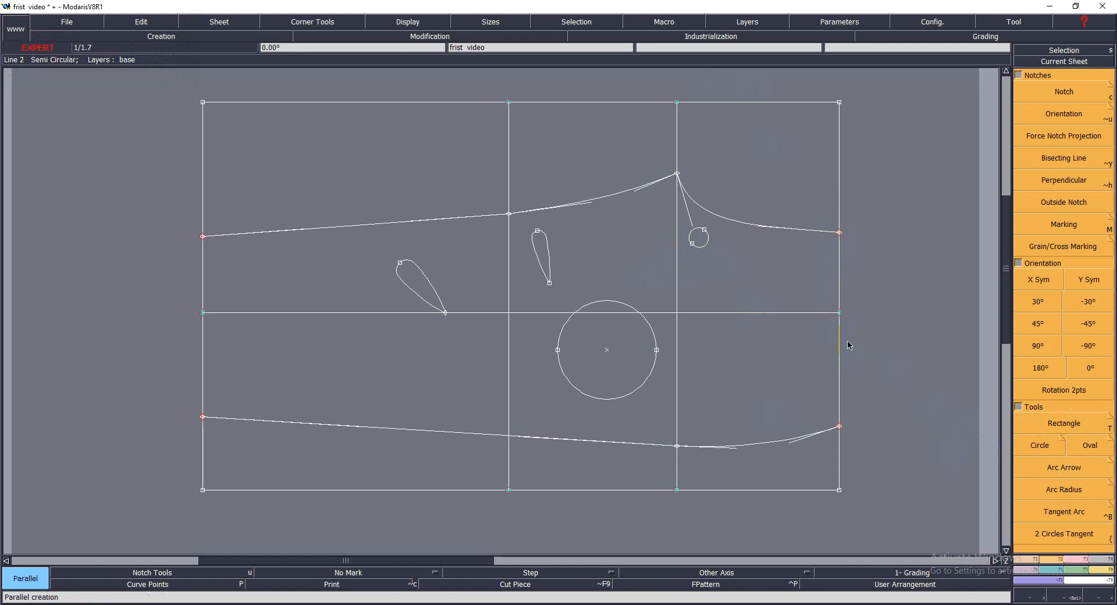
{"action": "left_click", "coordinate": [848, 344]}
{"action": "left_click", "coordinate": [852, 349]}
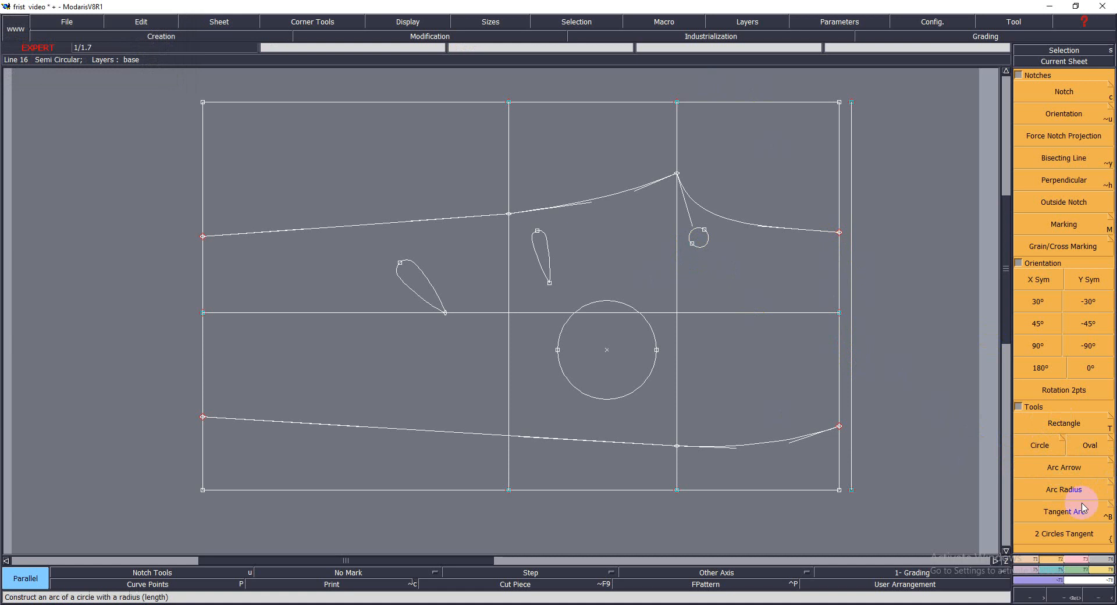
- Draw an Arc Arrow arc with an arrow of about 0.2 cm from the upper line's right end to the outer parallel, level with the lower line's end
{"action": "left_click", "coordinate": [1060, 469]}
{"action": "left_click", "coordinate": [840, 233]}
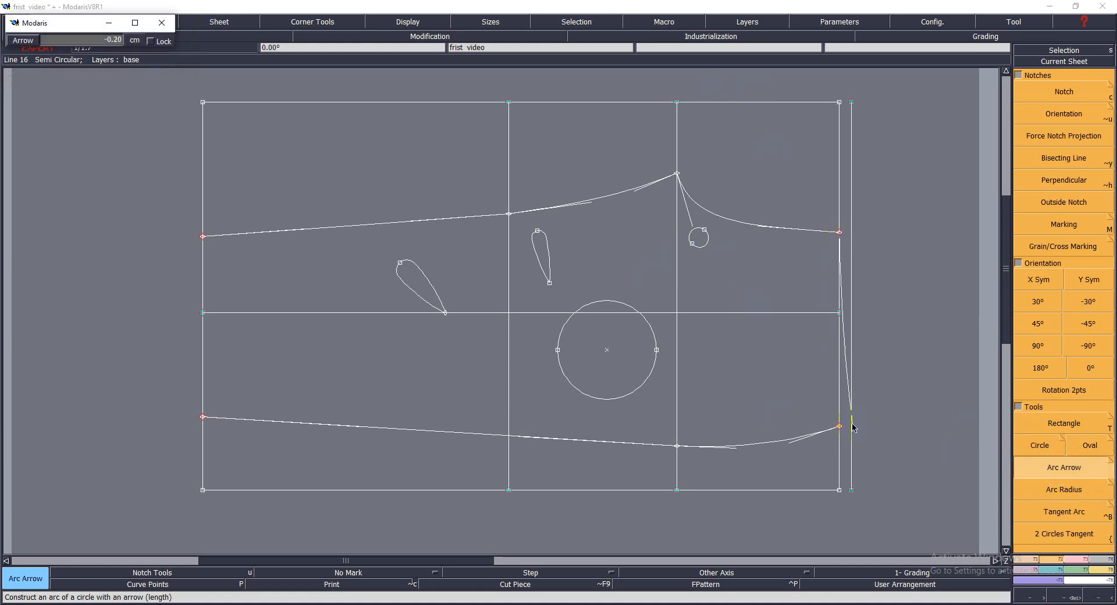
{"action": "left_click", "coordinate": [852, 426]}
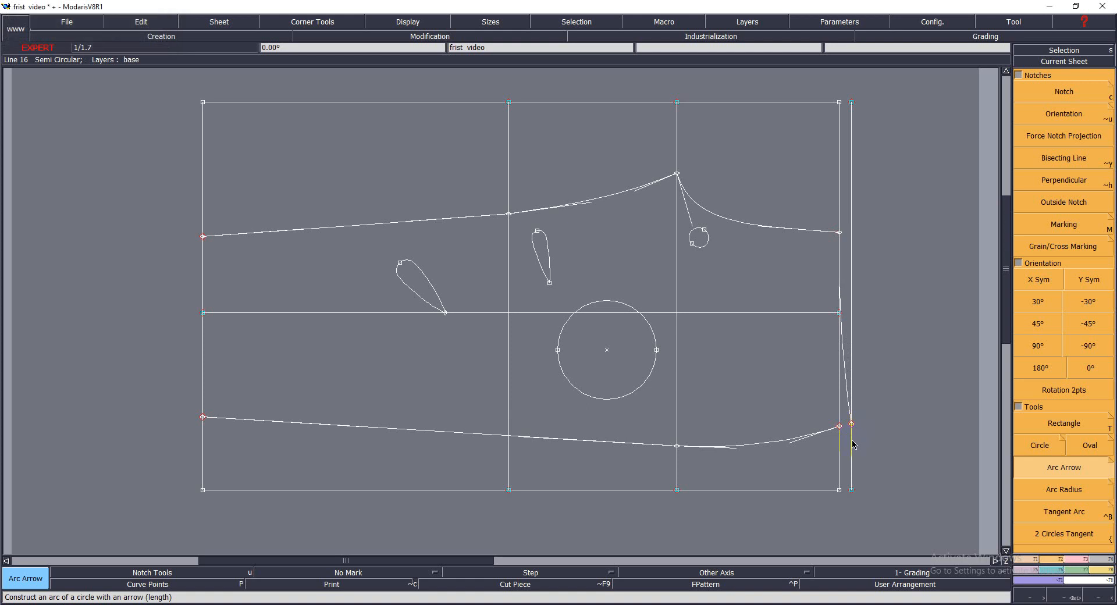
- Adjust the lower line to meet the arc's lower end and delete the rectangle's original right edge
{"action": "left_click", "coordinate": [1017, 300]}
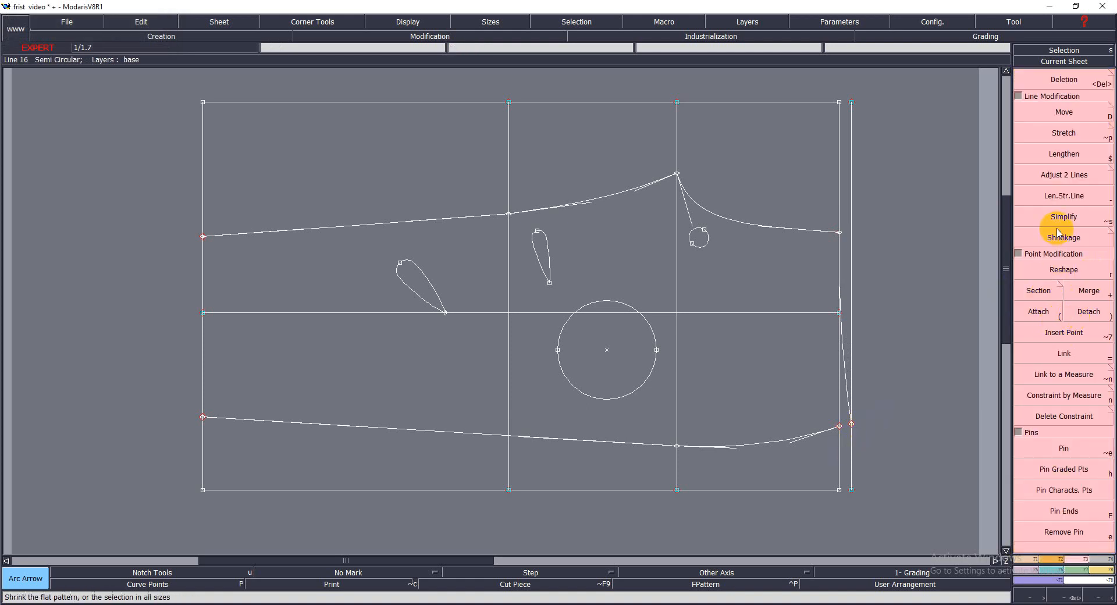
{"action": "left_click", "coordinate": [1049, 175]}
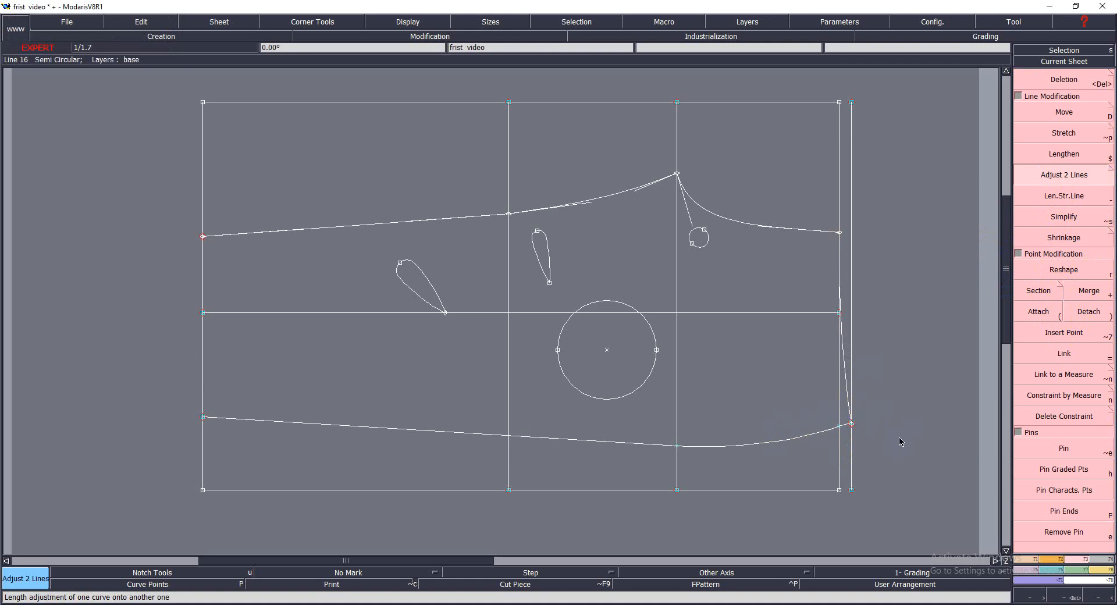
{"action": "key", "text": "Delete"}
{"action": "left_click", "coordinate": [839, 463]}
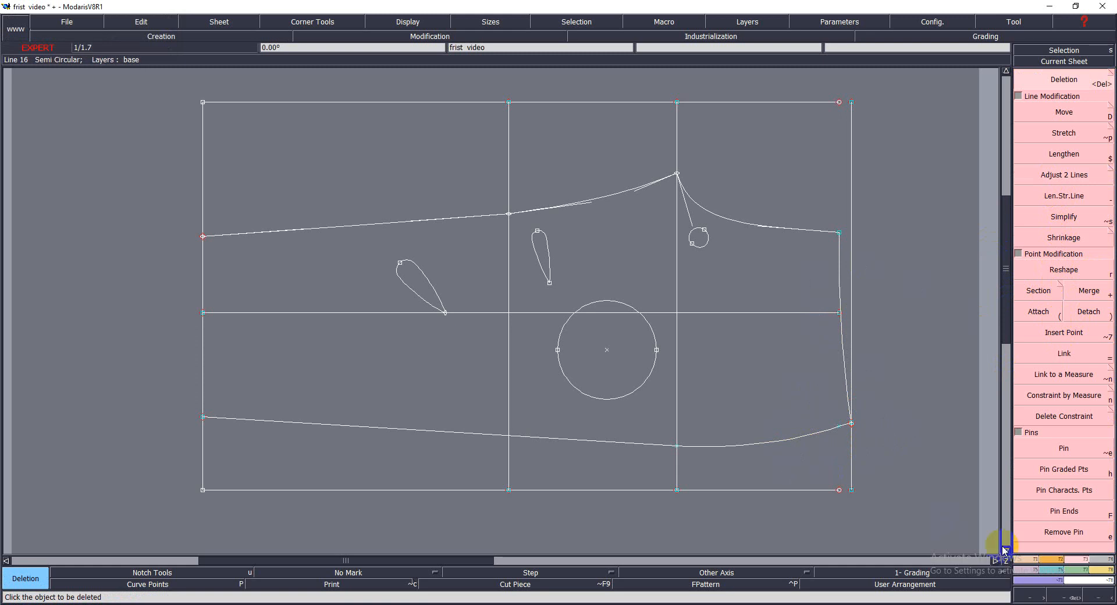
- Place a developed point on the upper line's right-hand curve, where it begins to flatten
{"action": "left_click", "coordinate": [1056, 559]}
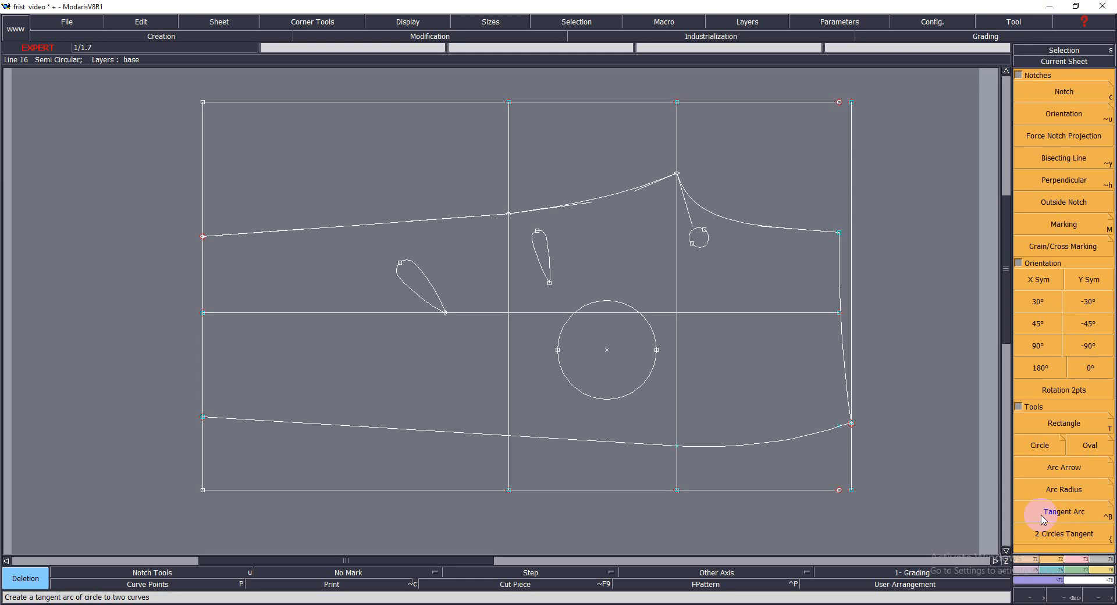
{"action": "left_click", "coordinate": [1075, 519]}
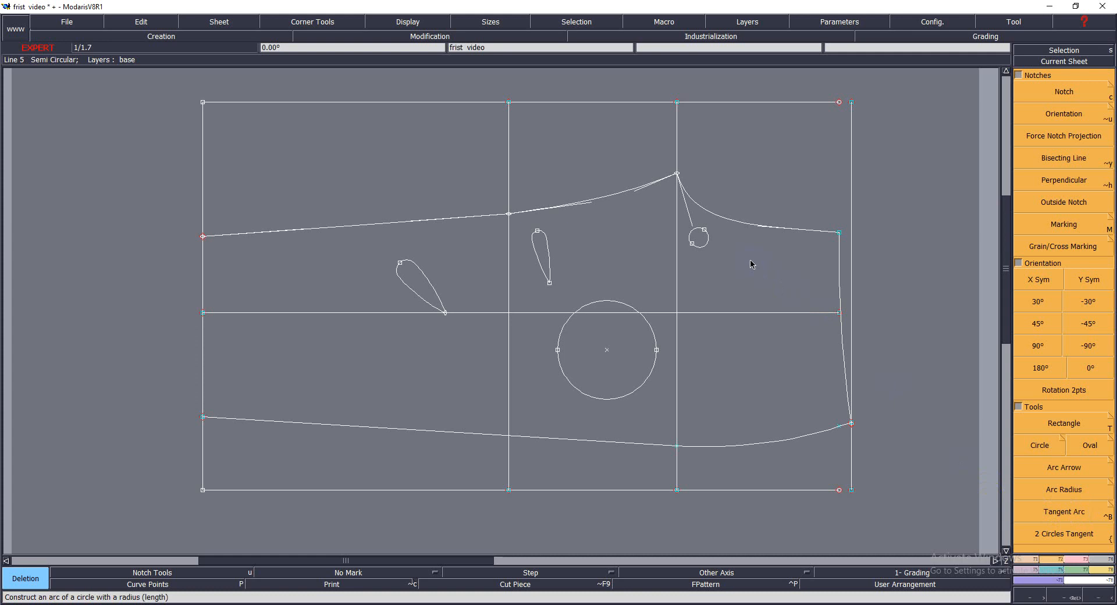
{"action": "key", "text": "e"}
{"action": "left_click", "coordinate": [798, 230]}
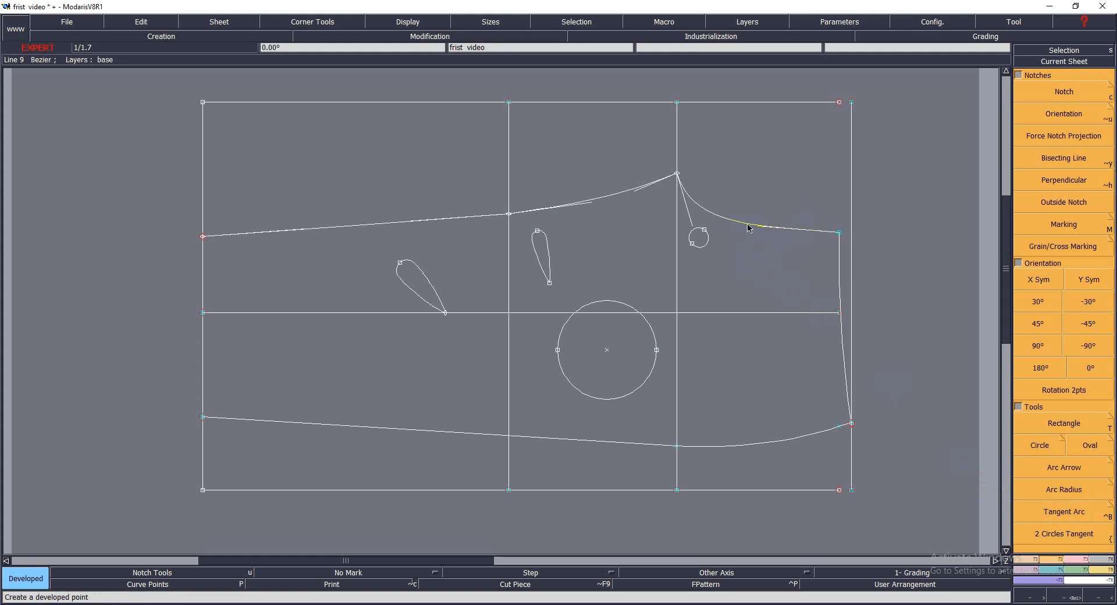
{"action": "left_click", "coordinate": [721, 221]}
{"action": "key", "text": "ctrl+z"}
{"action": "left_click", "coordinate": [755, 225]}
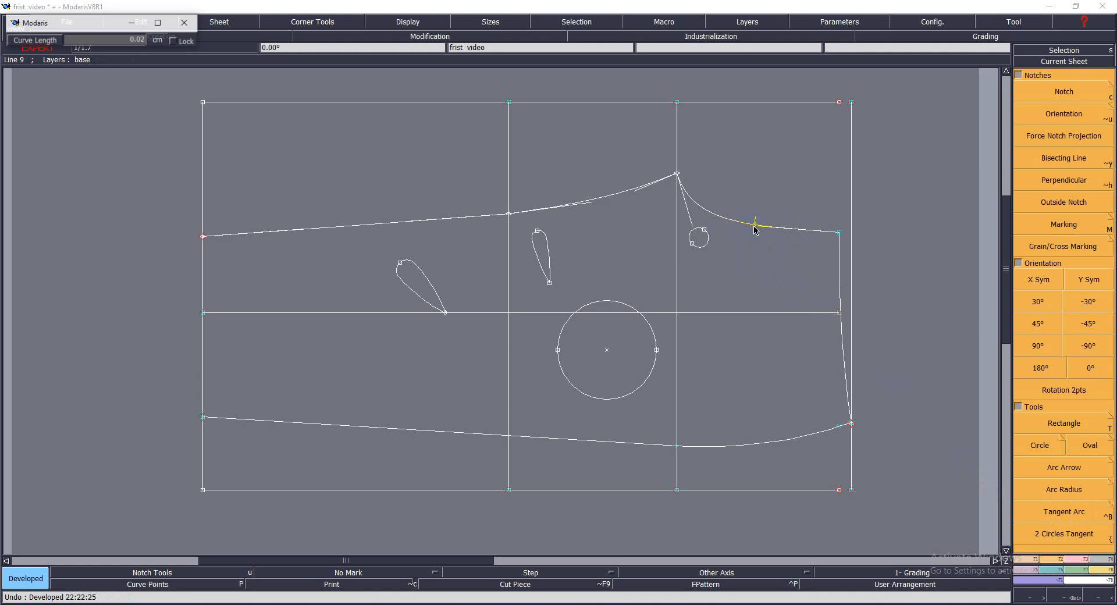
{"action": "left_click", "coordinate": [755, 225]}
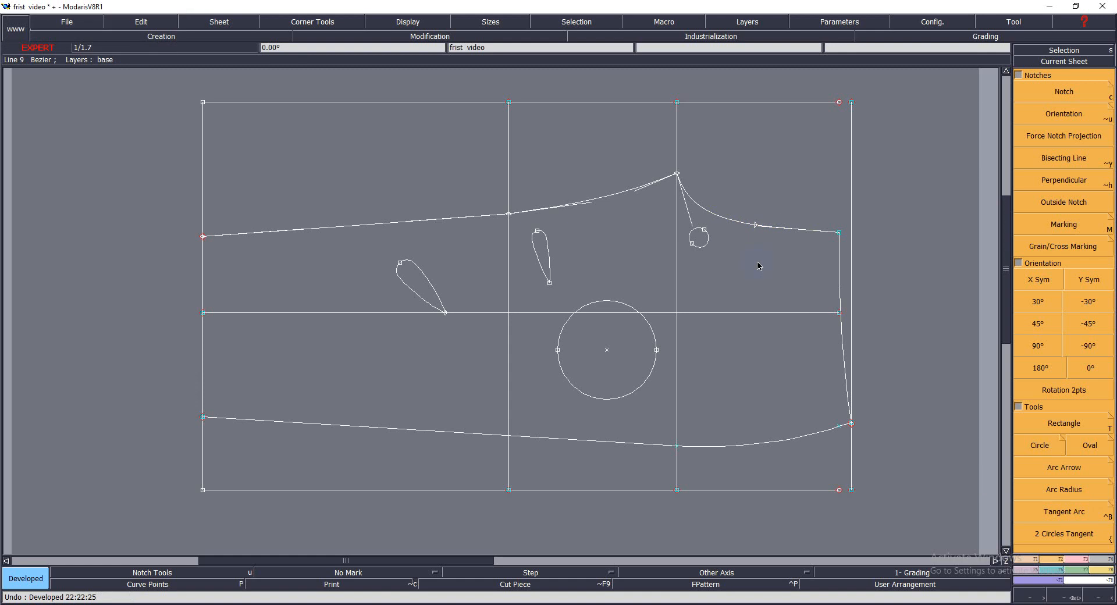
{"action": "left_click", "coordinate": [753, 224]}
{"action": "left_click", "coordinate": [754, 248]}
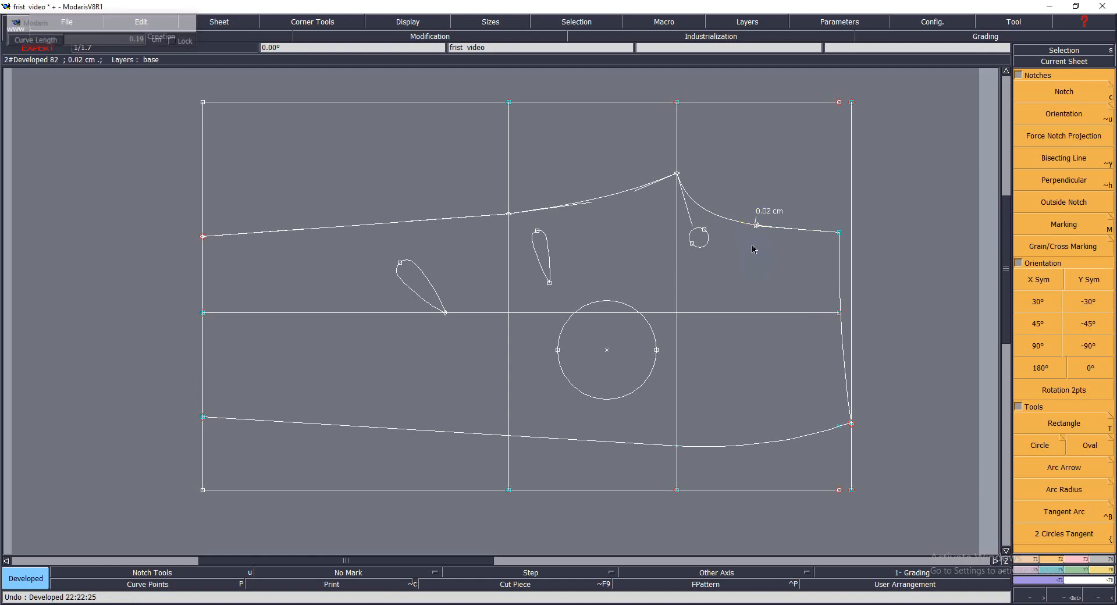
- Insert the developed point into the upper line's right-hand curve and section the curve at that point
{"action": "key", "text": "F3"}
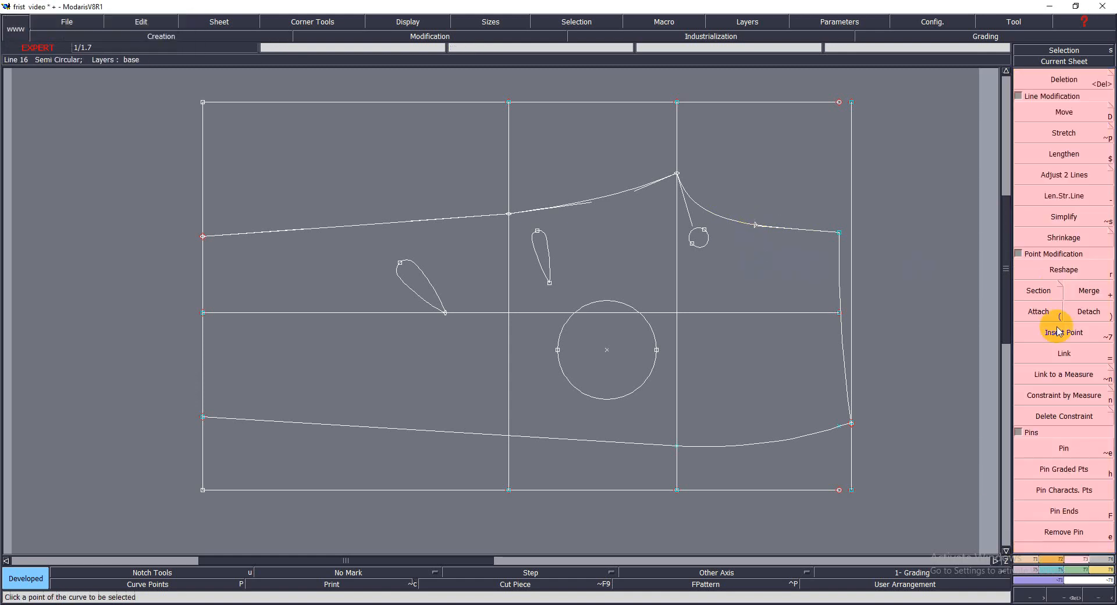
{"action": "left_click", "coordinate": [1063, 332]}
{"action": "left_click", "coordinate": [754, 226]}
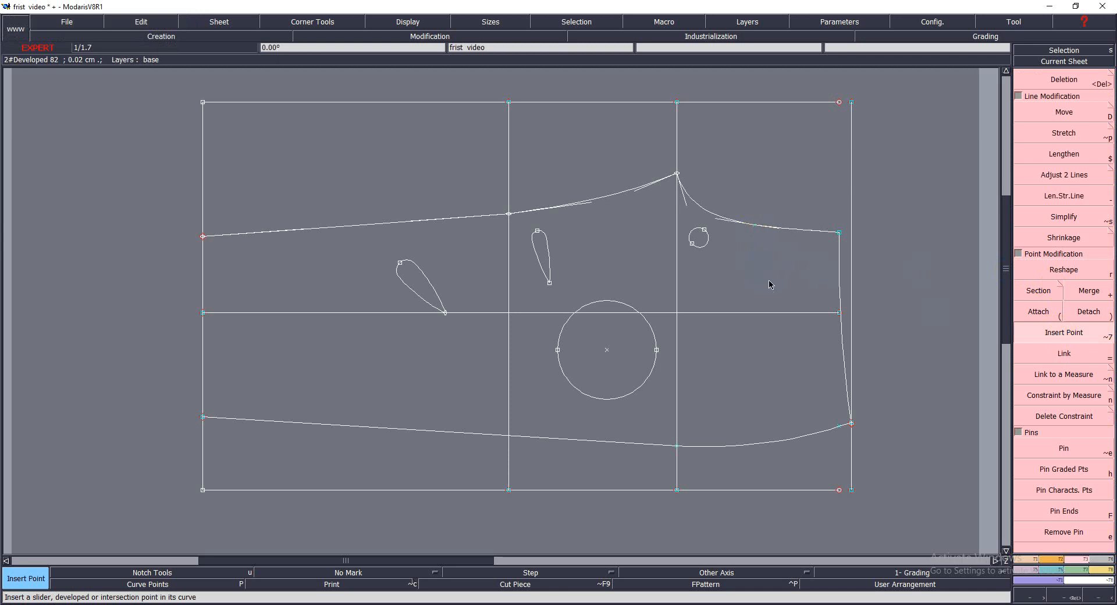
{"action": "left_click", "coordinate": [1038, 290]}
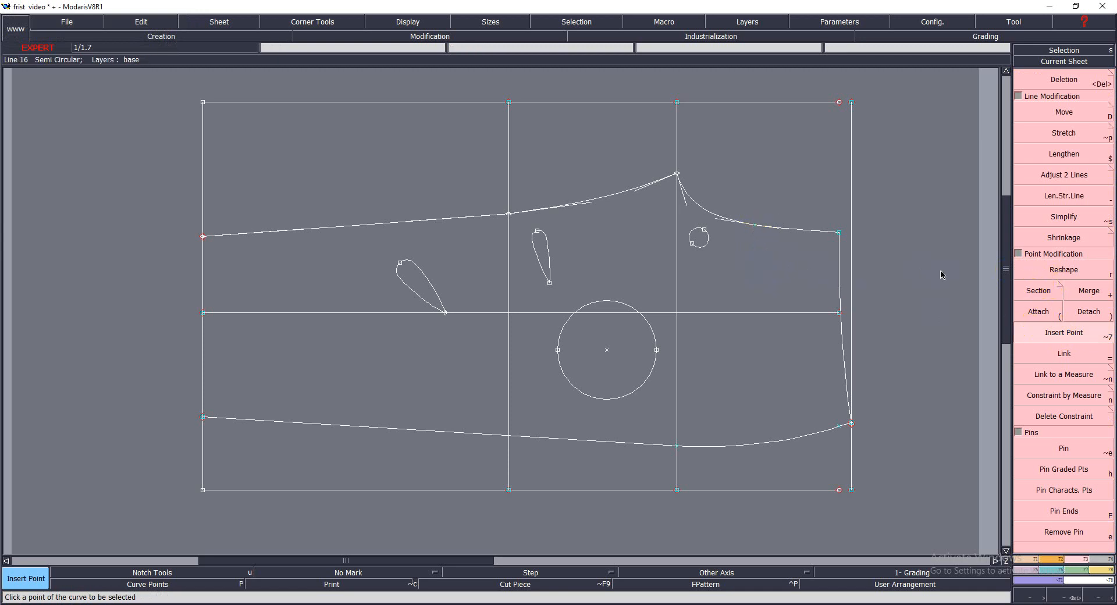
{"action": "left_click", "coordinate": [763, 228]}
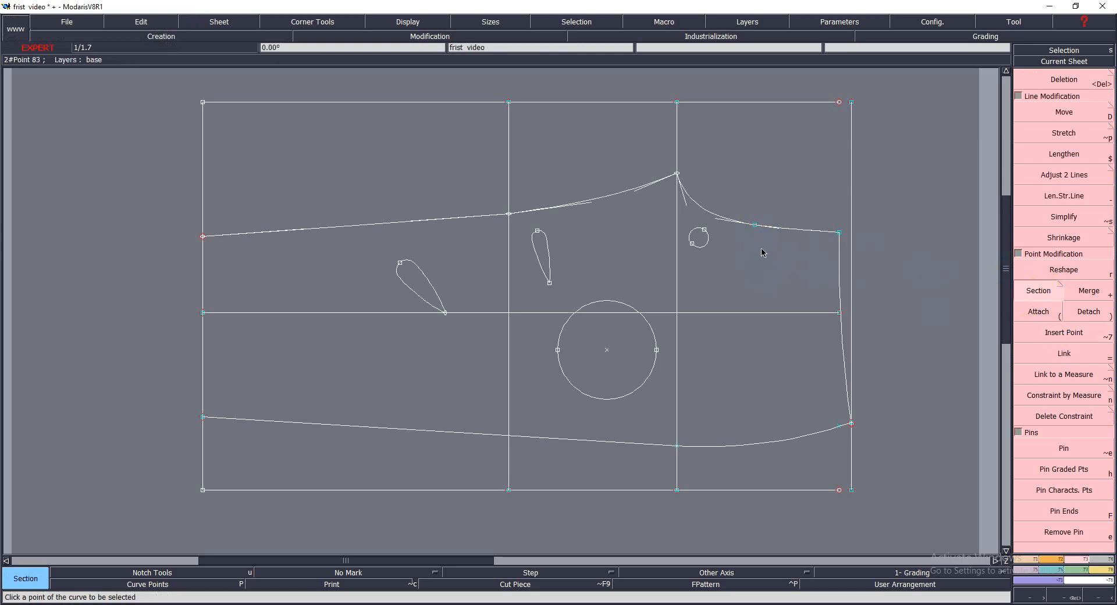
- Create a parallel below the sectioned right-hand part of the upper line
{"action": "key", "text": "l"}
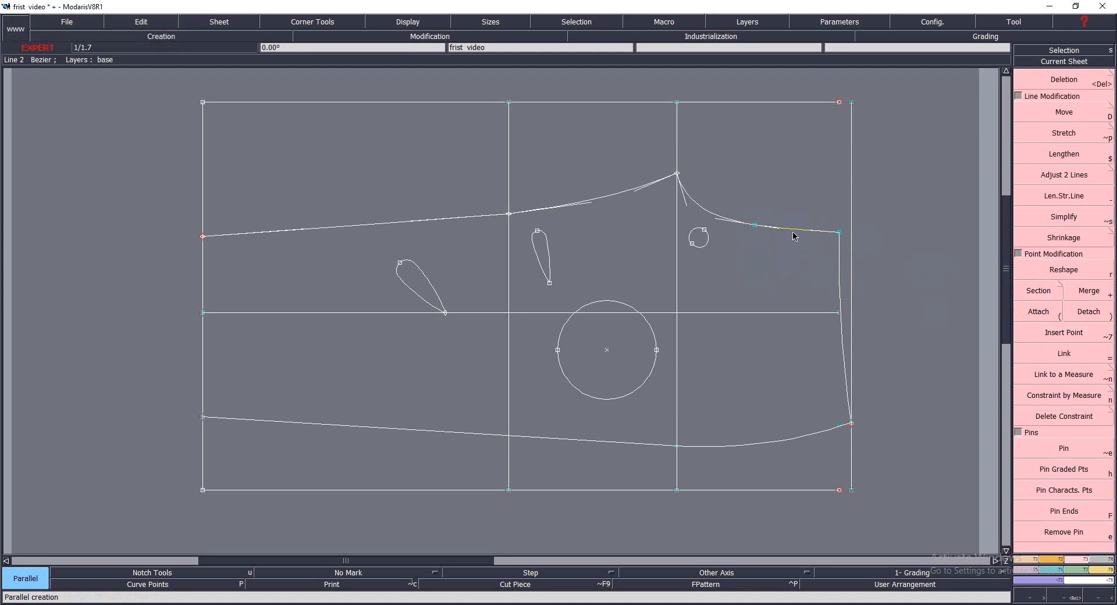
{"action": "left_click", "coordinate": [794, 235]}
{"action": "left_click", "coordinate": [791, 263]}
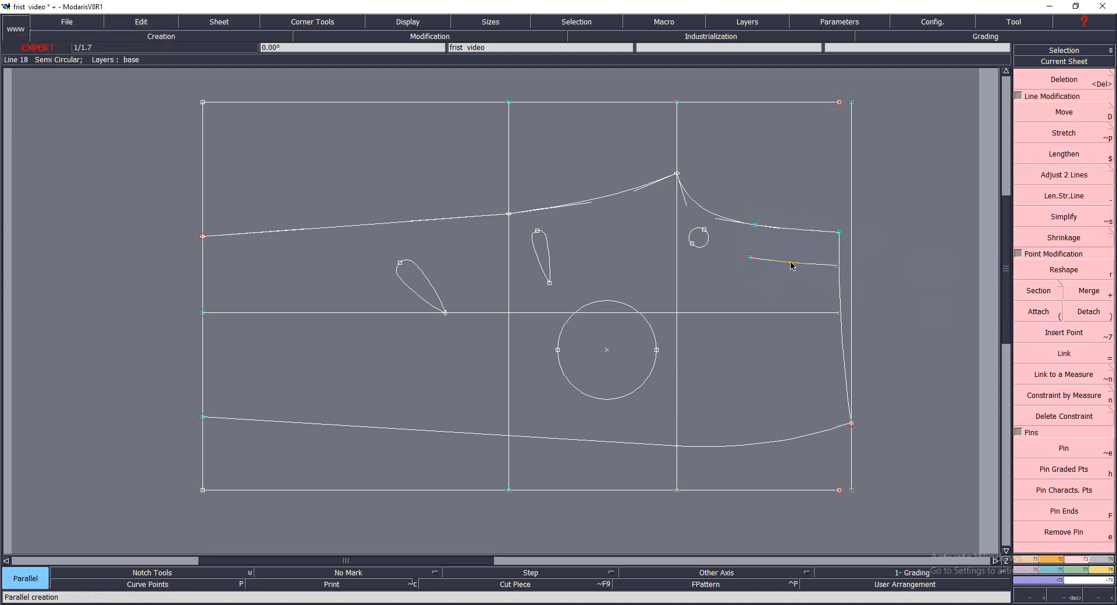
- Connect the section point on the upper curve to the left end of the short parallel with a straight line
{"action": "key", "text": "d"}
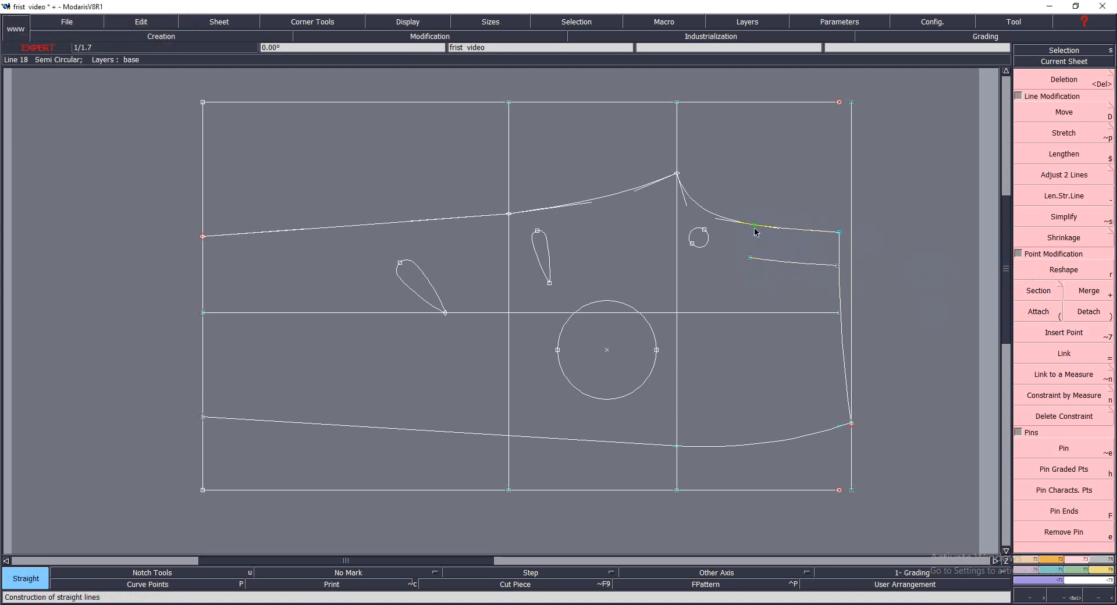
{"action": "left_click", "coordinate": [754, 225]}
{"action": "left_click", "coordinate": [749, 257]}
- Draw a tangent arc rounding the corner between the short straight line and the parallel below the upper curve
{"action": "left_click", "coordinate": [1050, 558]}
{"action": "left_click", "coordinate": [1065, 515]}
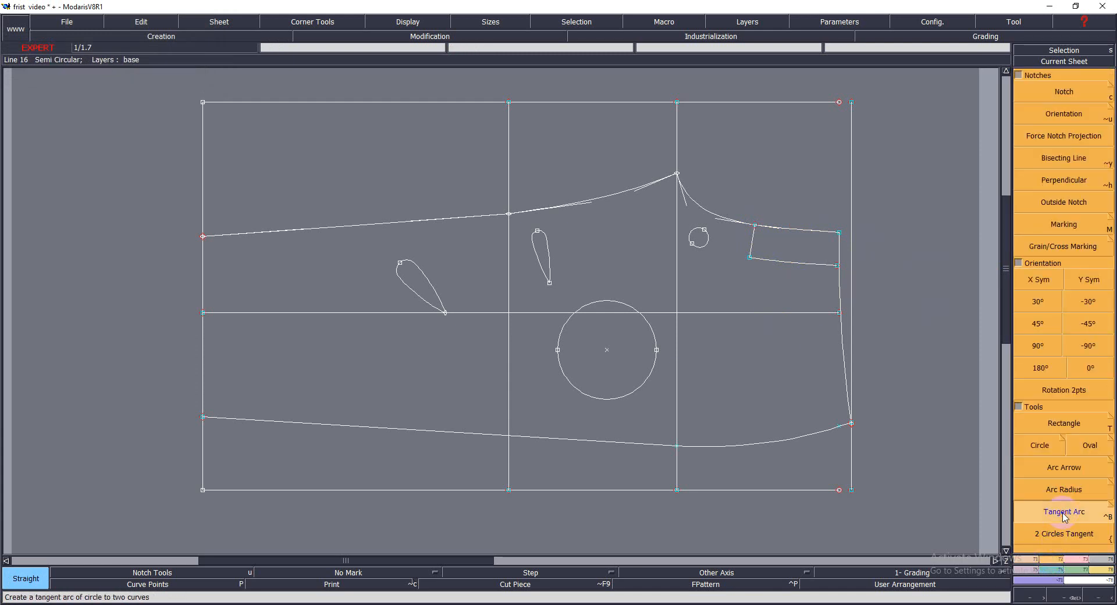
{"action": "left_click", "coordinate": [749, 257]}
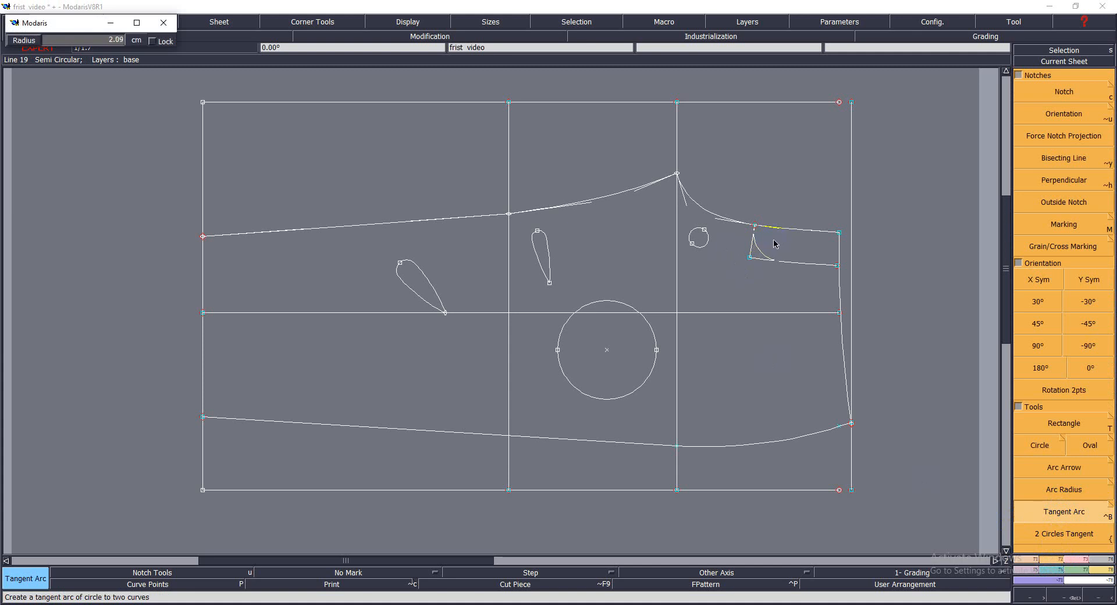
{"action": "left_click", "coordinate": [795, 271]}
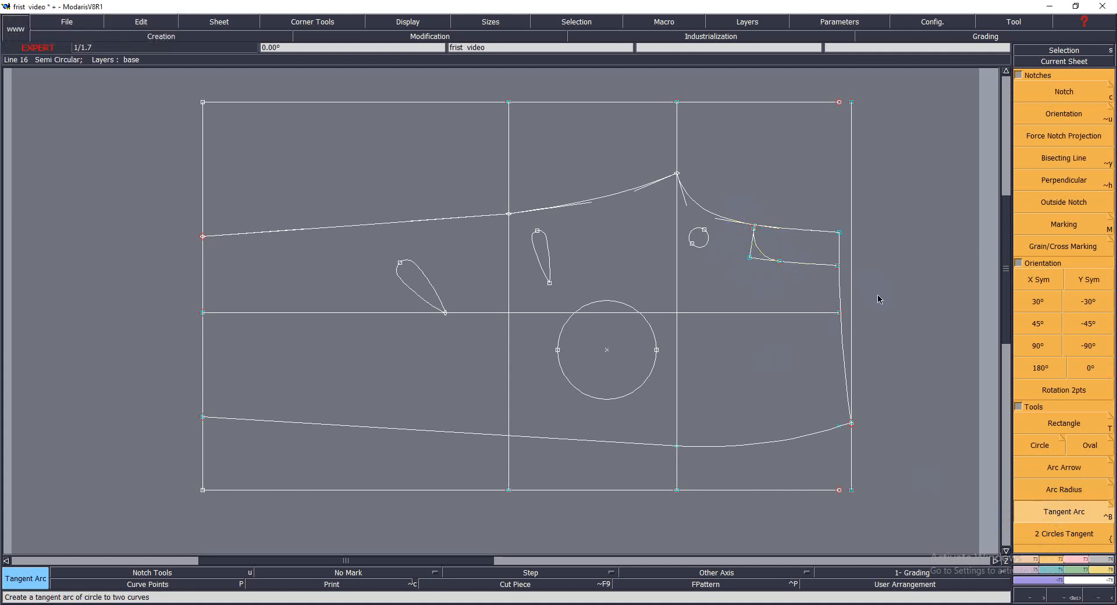
{"action": "left_click", "coordinate": [1061, 507]}
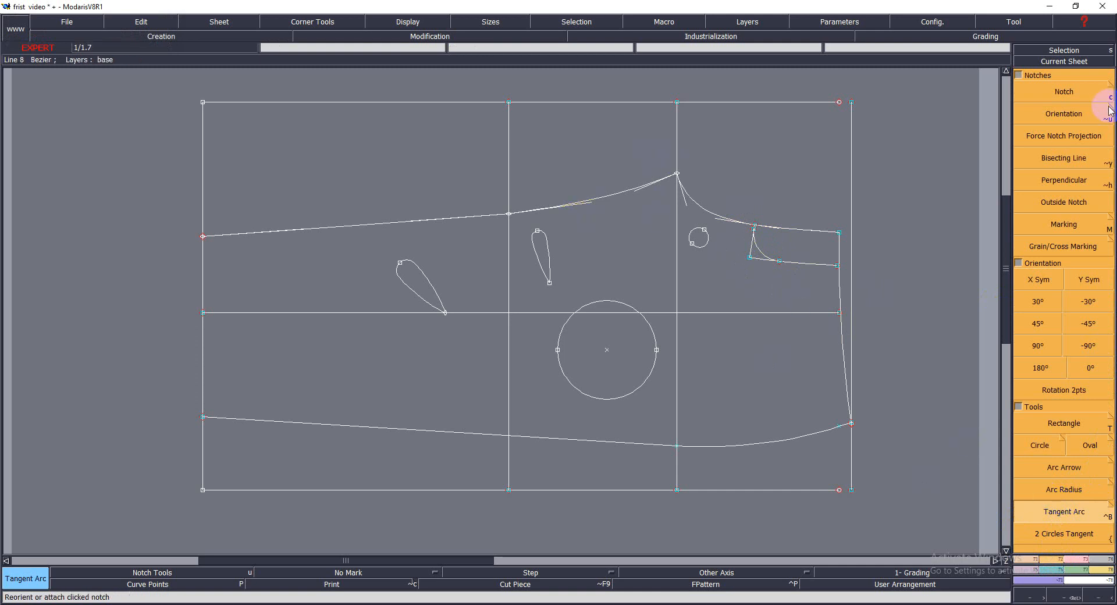
{"action": "key", "text": "F3"}
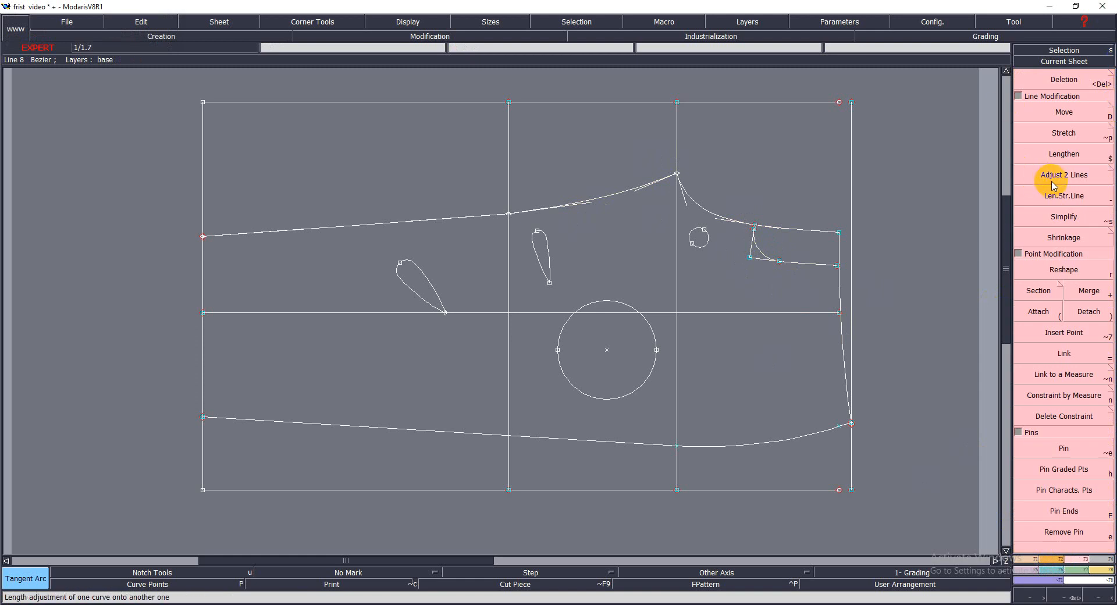
- Insert the knee vertical's intersections with the upper and lower lines as points in those lines, and delete the vertical
{"action": "left_click", "coordinate": [1038, 290]}
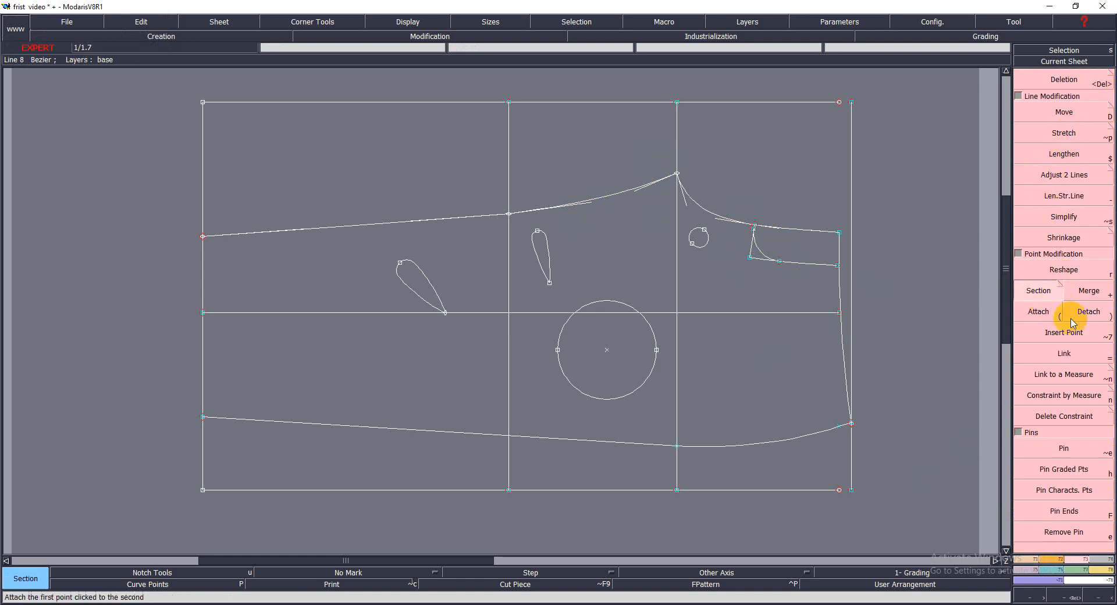
{"action": "left_click", "coordinate": [509, 215]}
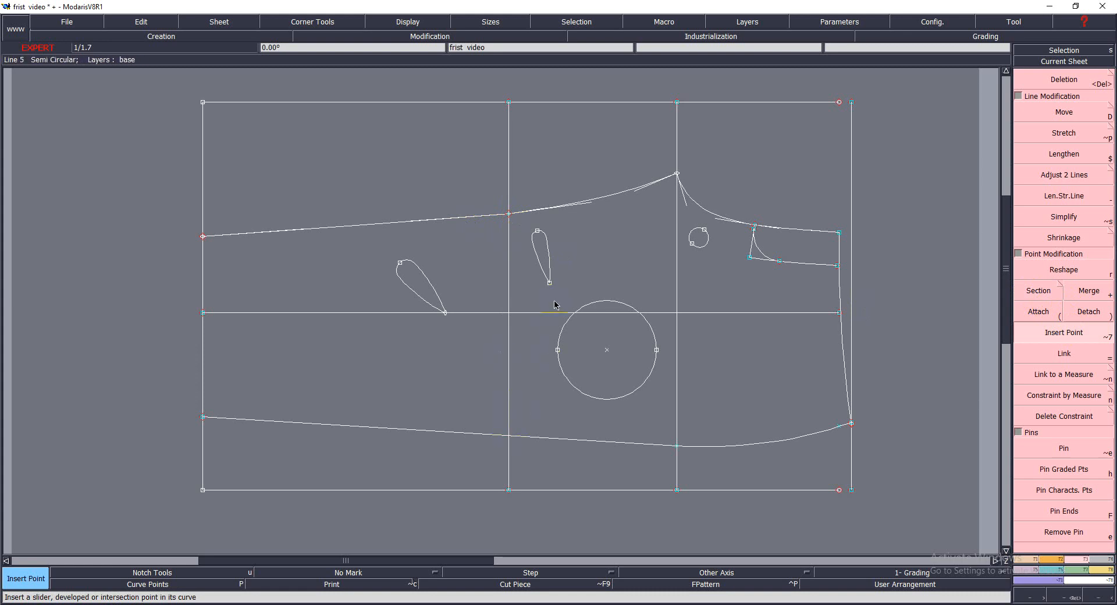
{"action": "key", "text": "i"}
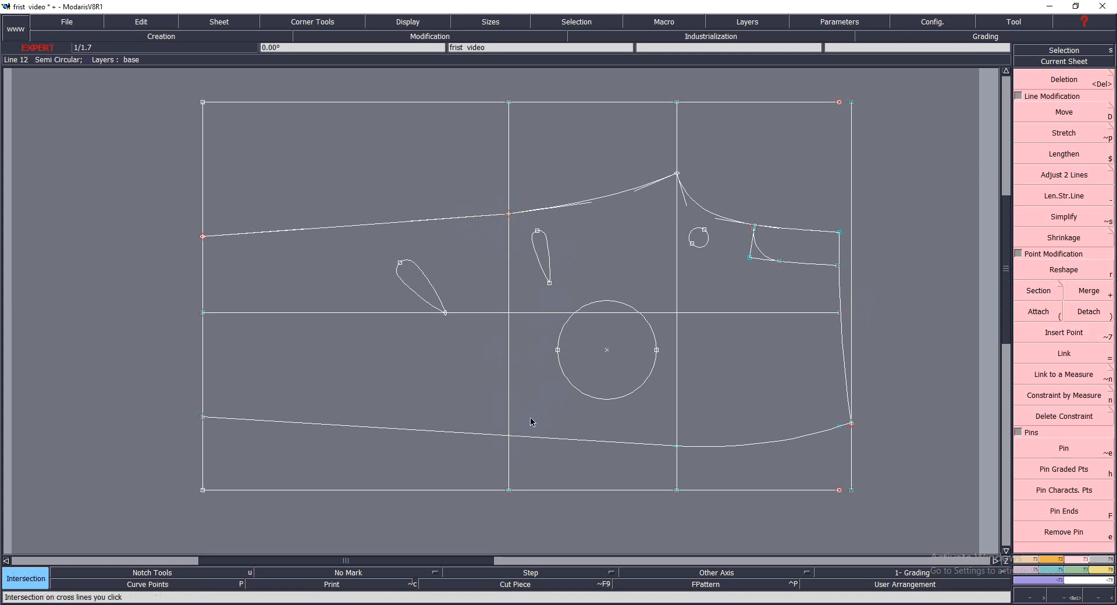
{"action": "left_click", "coordinate": [509, 436]}
{"action": "left_click", "coordinate": [1044, 333]}
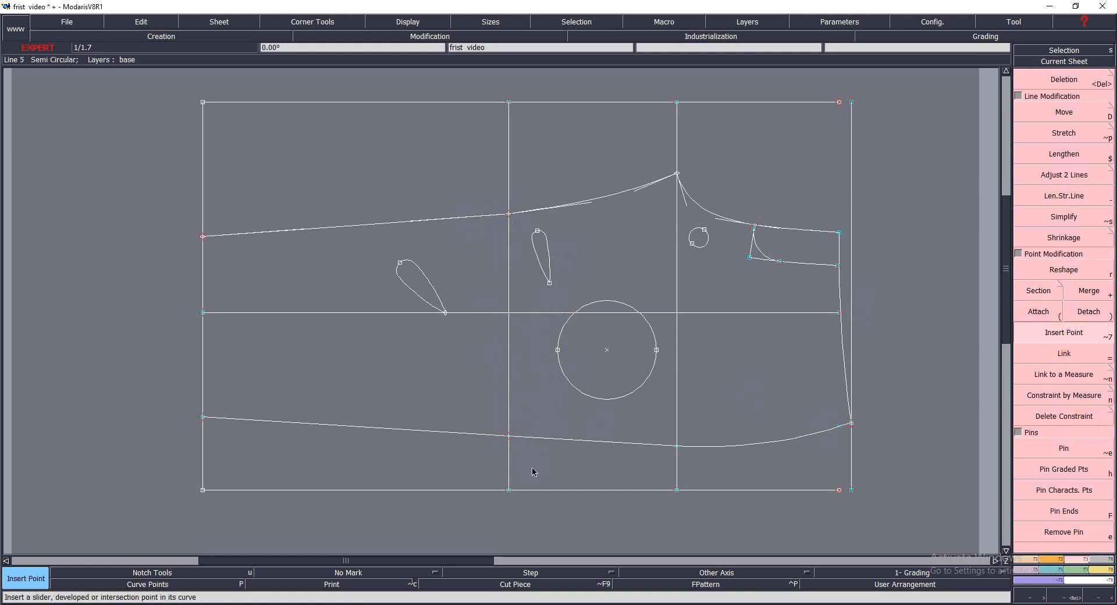
{"action": "key", "text": "Delete"}
{"action": "left_click", "coordinate": [511, 463]}
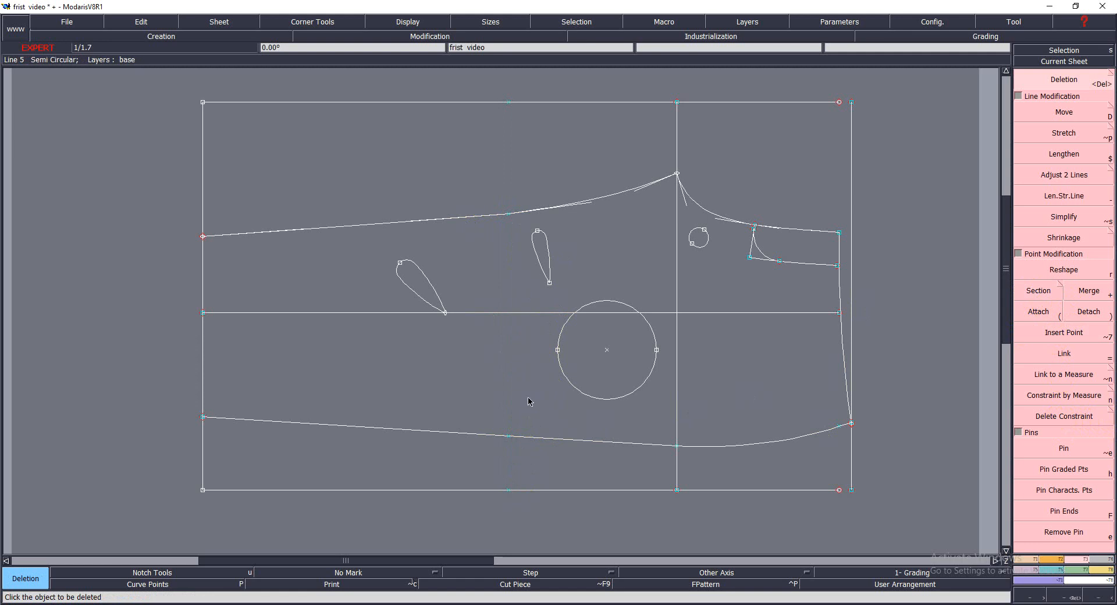
- Add a notch at each inserted knee point on the upper and lower lines
{"action": "key", "text": "F2"}
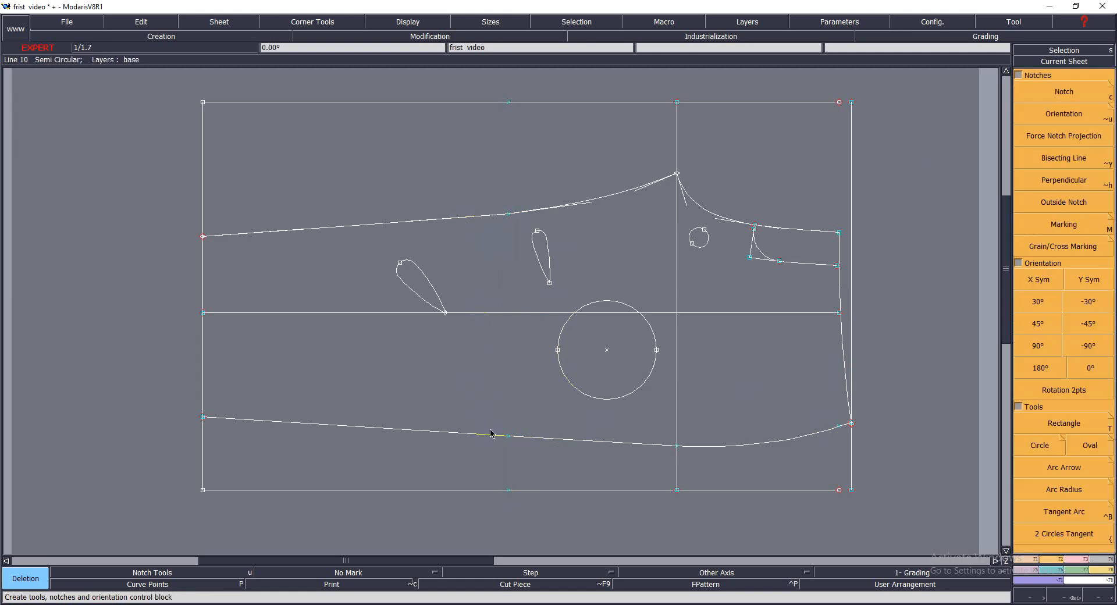
{"action": "left_click", "coordinate": [1059, 93]}
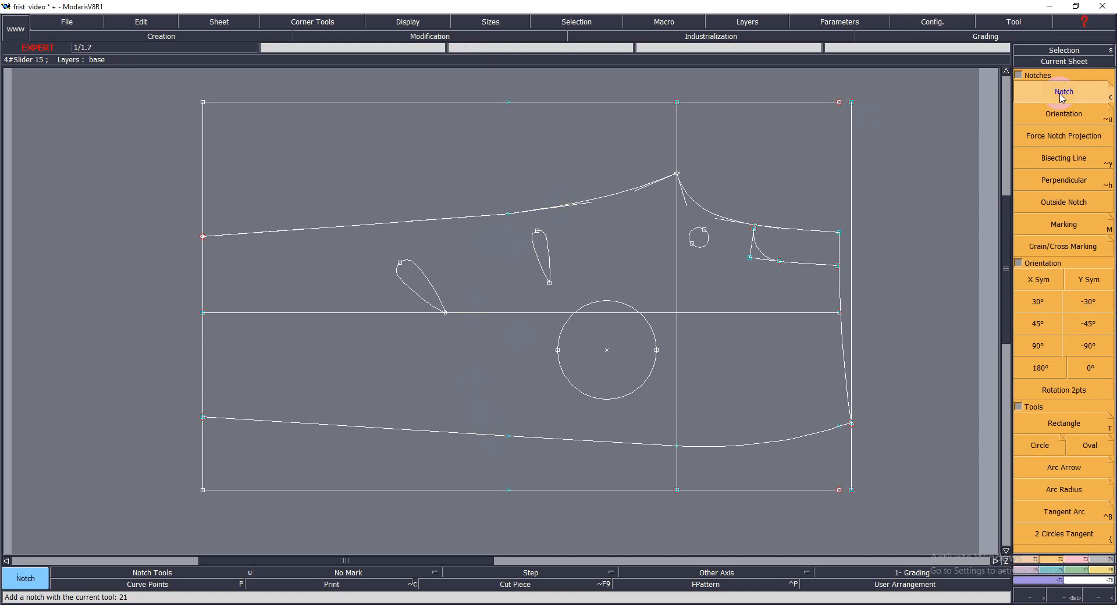
{"action": "left_click", "coordinate": [508, 214]}
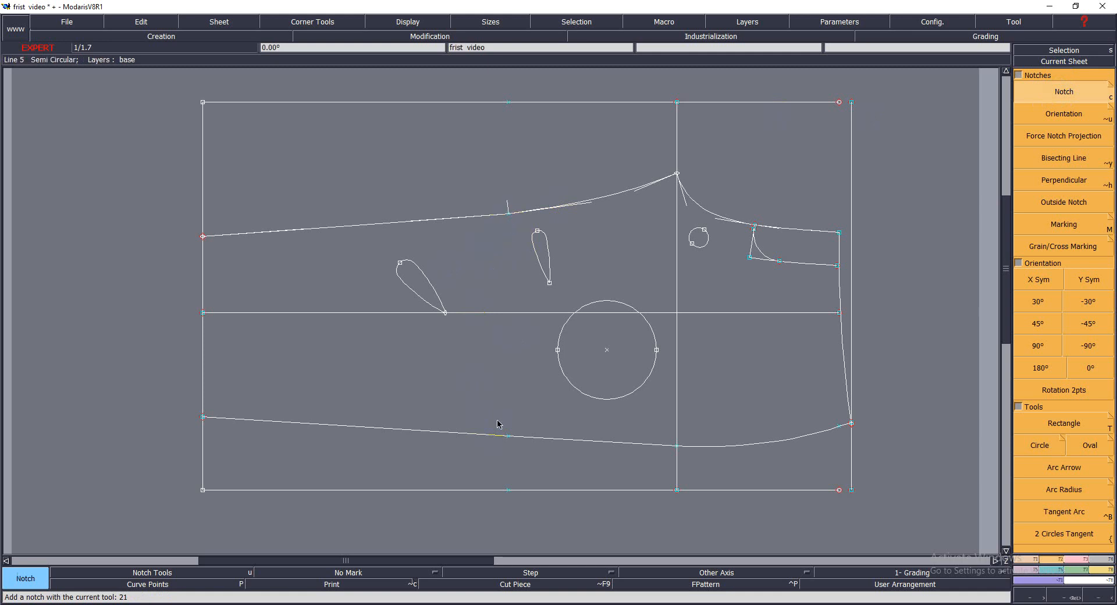
{"action": "left_click", "coordinate": [508, 435]}
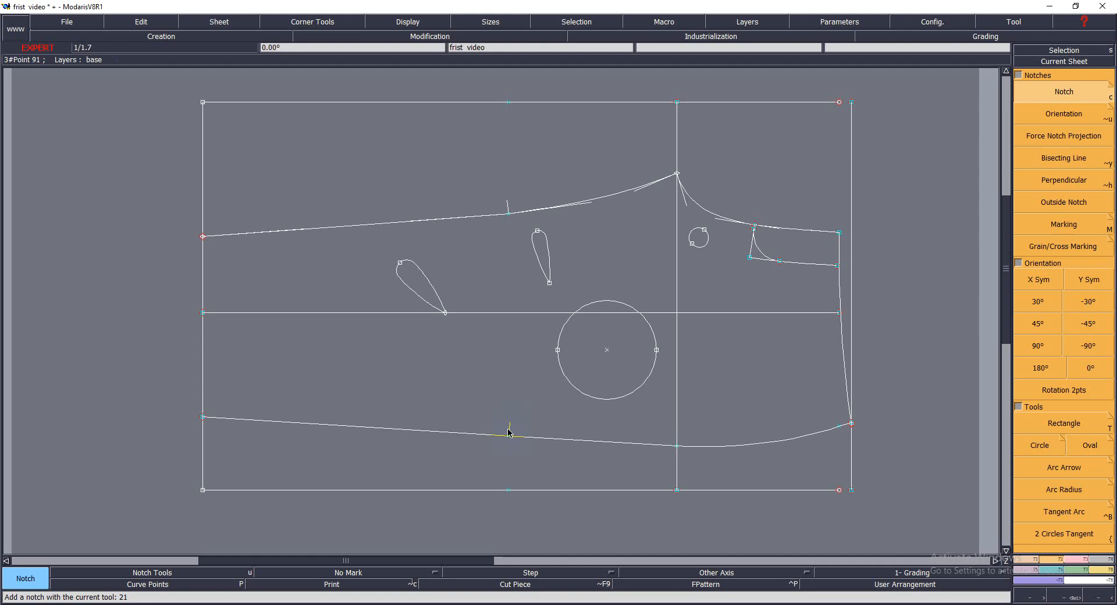
{"action": "left_click", "coordinate": [509, 435]}
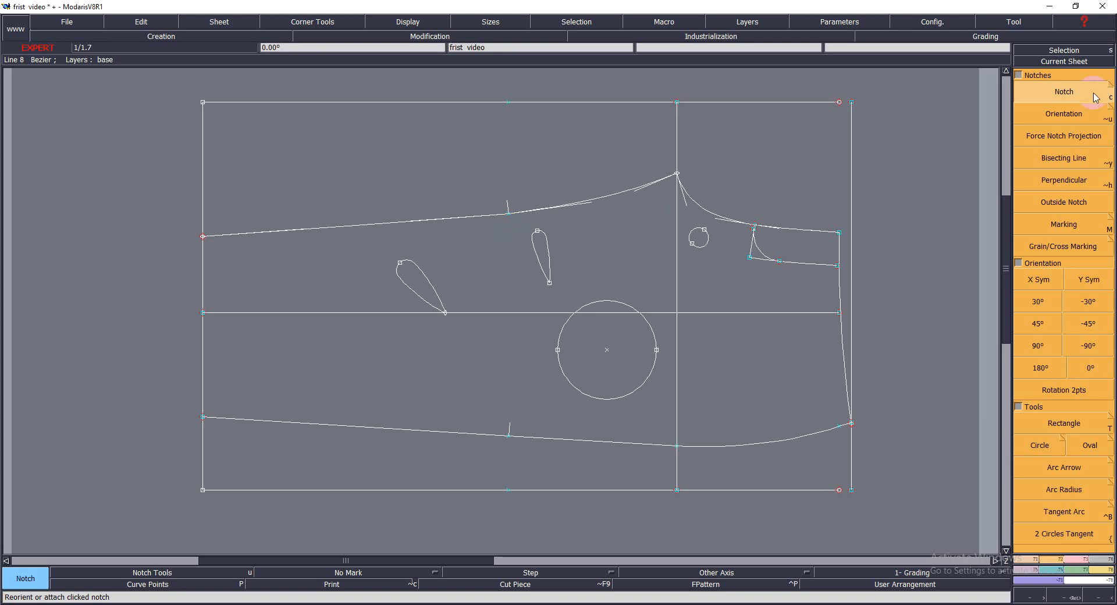
- Reorient the upper line's notch to point straight down into the pattern, toward the lower notch
{"action": "left_click", "coordinate": [1074, 100]}
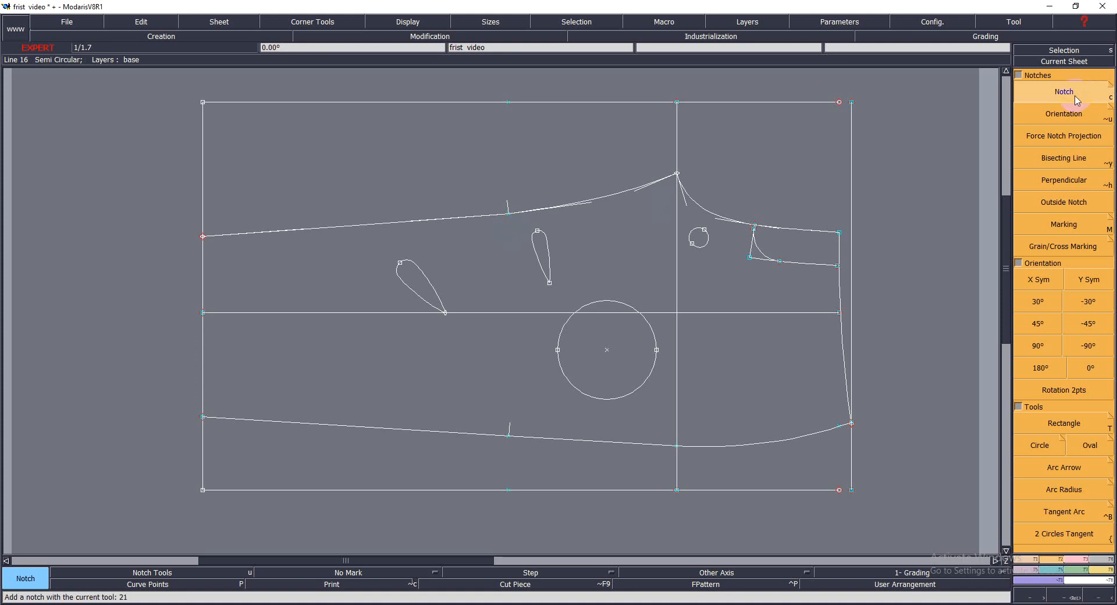
{"action": "left_click", "coordinate": [1046, 120]}
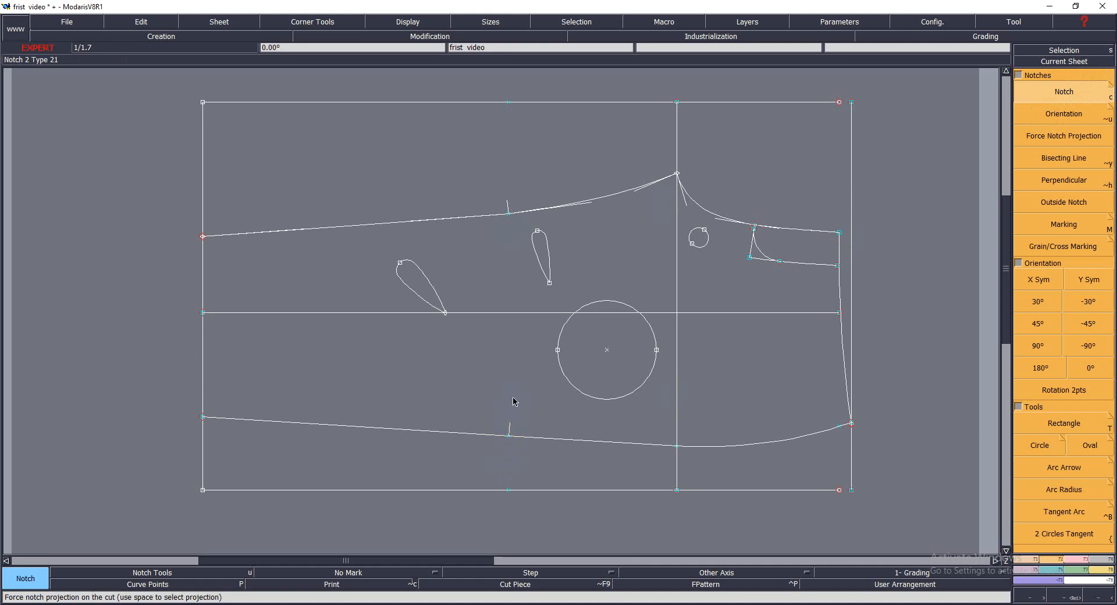
{"action": "left_click", "coordinate": [507, 207]}
{"action": "key", "text": "shift+h"}
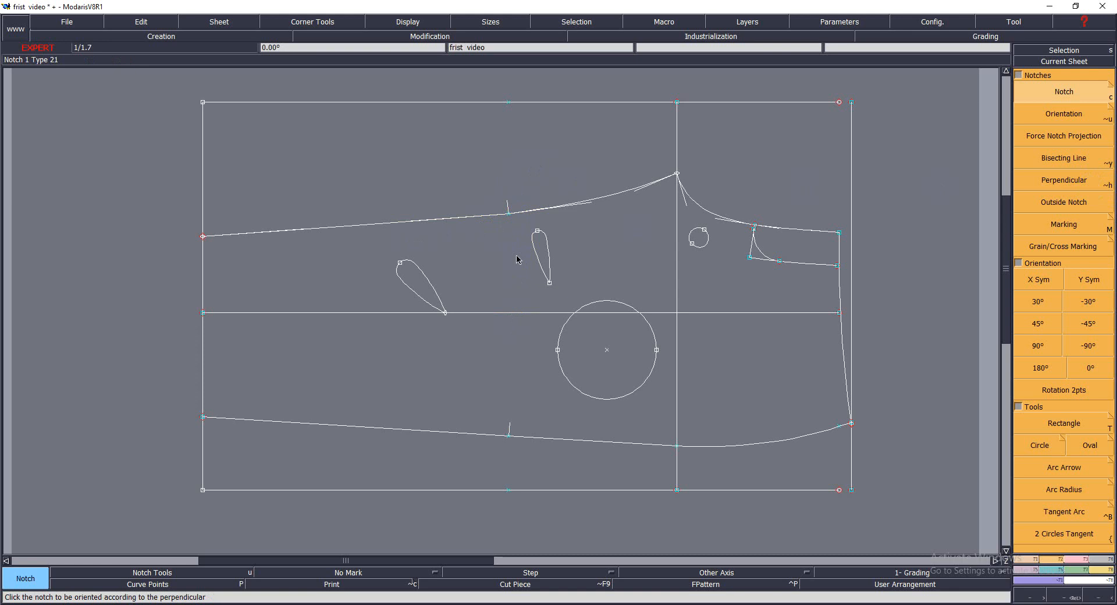
{"action": "left_click", "coordinate": [1046, 121]}
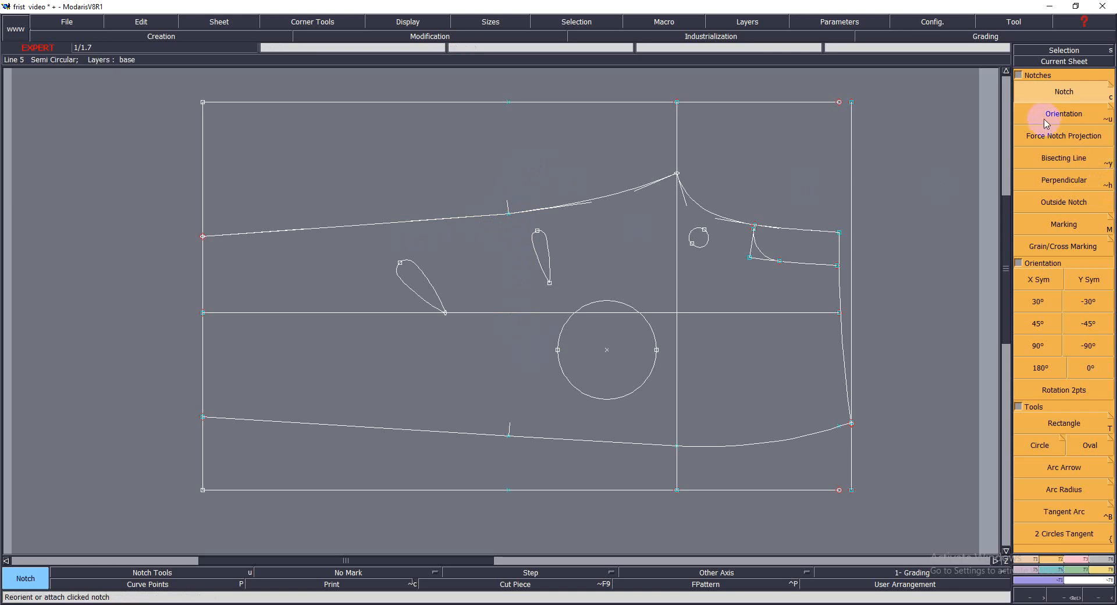
{"action": "left_click", "coordinate": [1044, 122]}
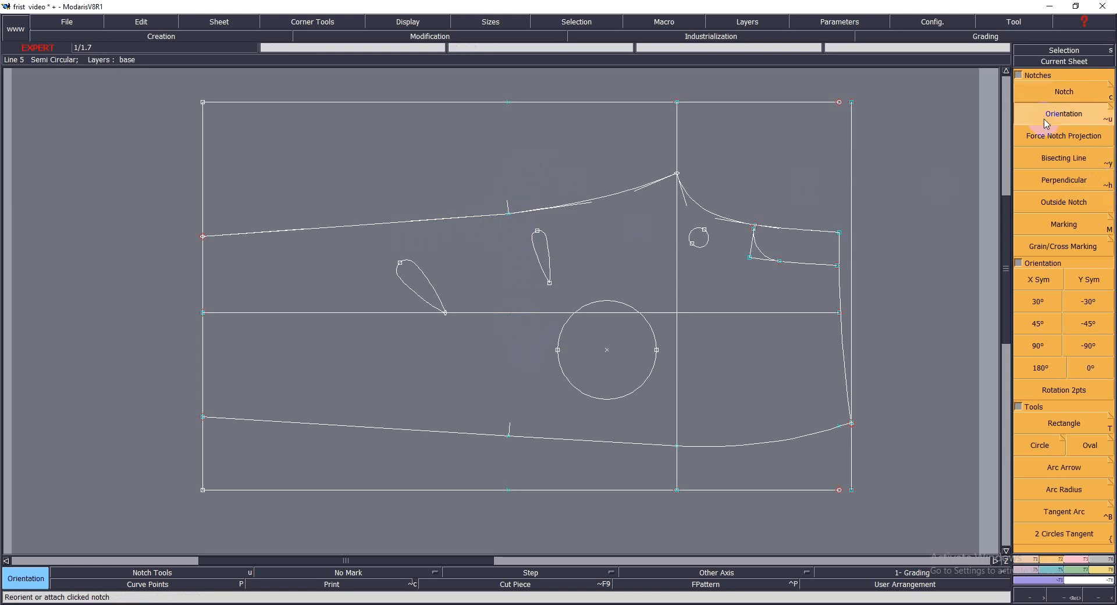
{"action": "left_click", "coordinate": [507, 215]}
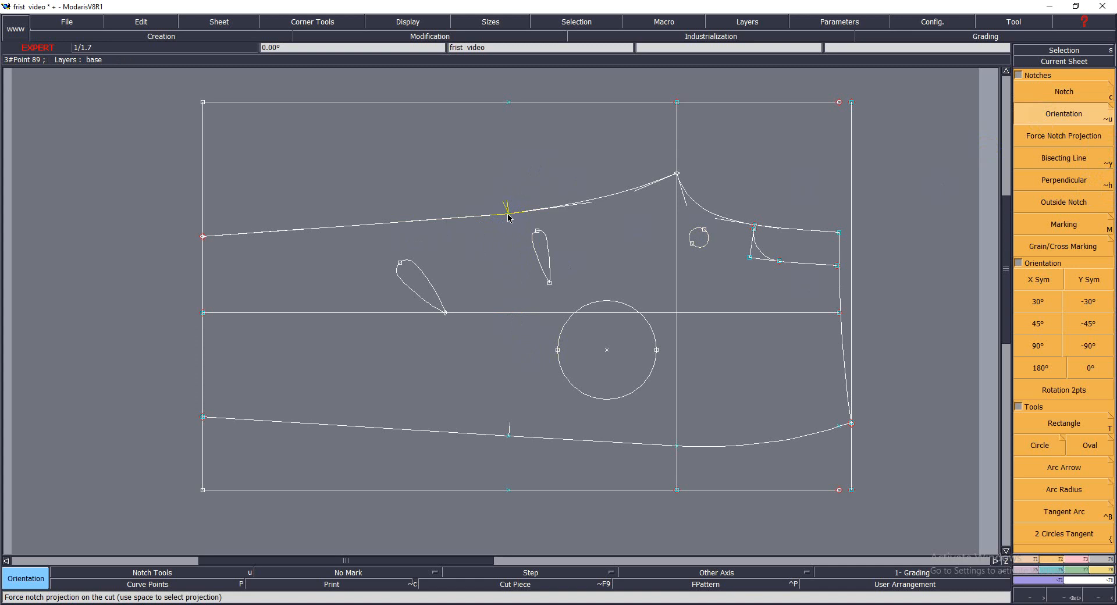
{"action": "left_click", "coordinate": [508, 437]}
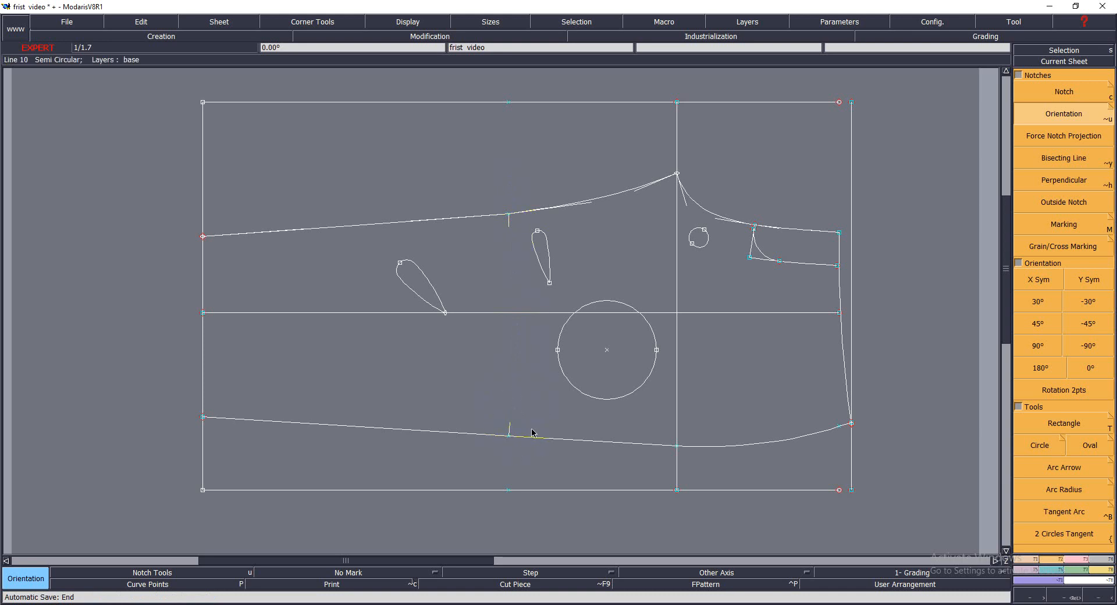
- Draw a circle around the lower notch, centred just above and left of it, overlapping the lower line
{"action": "left_click", "coordinate": [1111, 506]}
{"action": "left_click", "coordinate": [1038, 446]}
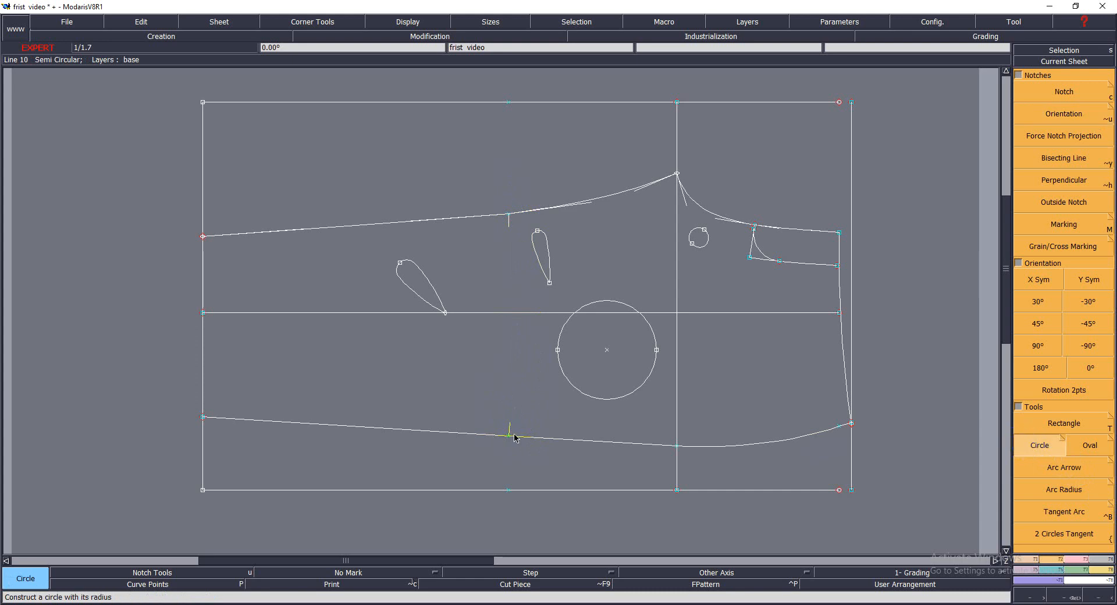
{"action": "left_click", "coordinate": [497, 411]}
{"action": "left_click", "coordinate": [531, 456]}
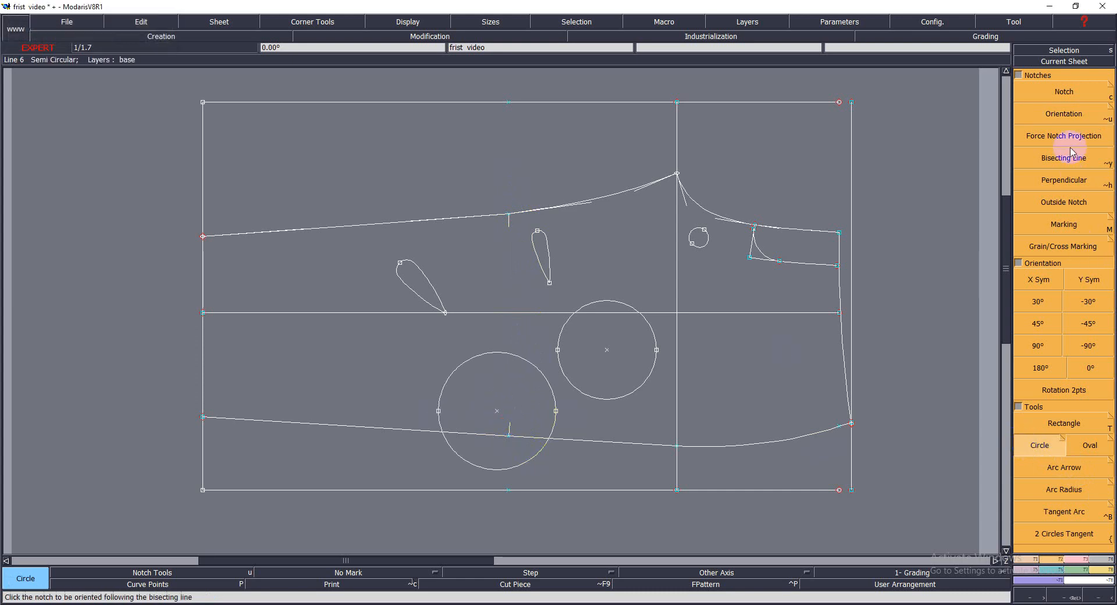
- Reorient the lower line's notch to point straight up into the pattern, toward the upper notch
{"action": "left_click", "coordinate": [1054, 120]}
{"action": "left_click", "coordinate": [509, 435]}
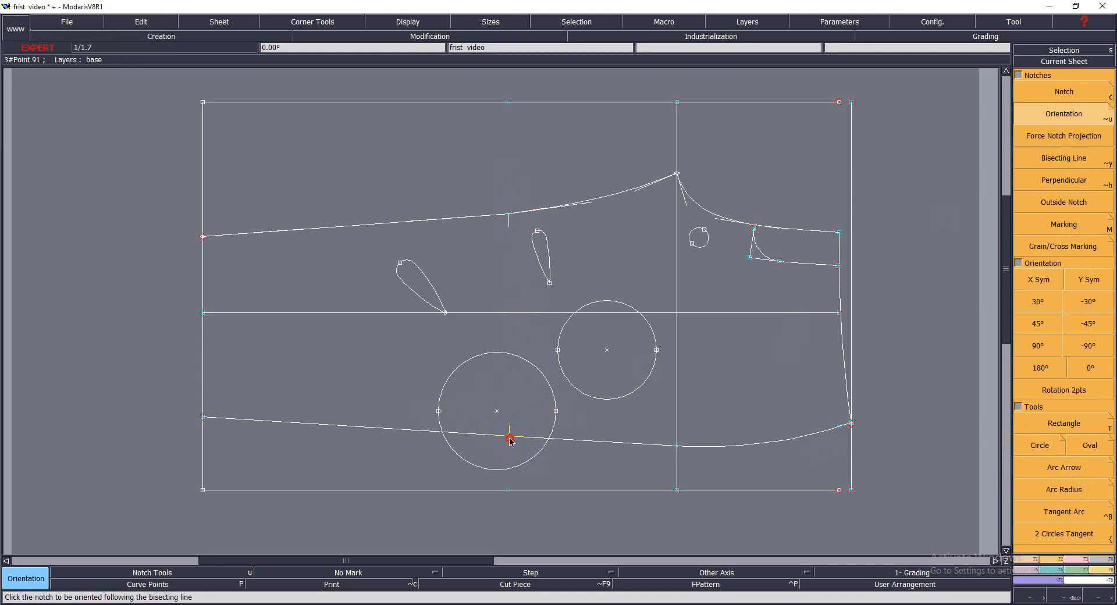
{"action": "left_click", "coordinate": [509, 220]}
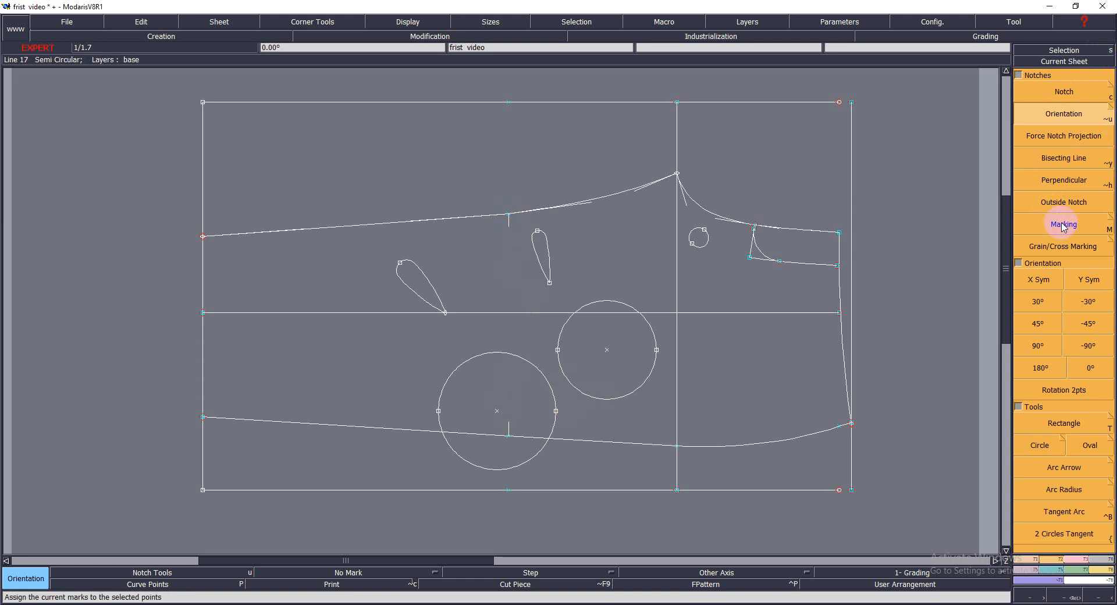
- Extract the trouser outline as a new piece with Seam, including the pocket corner and both circle areas
{"action": "left_click", "coordinate": [1051, 246]}
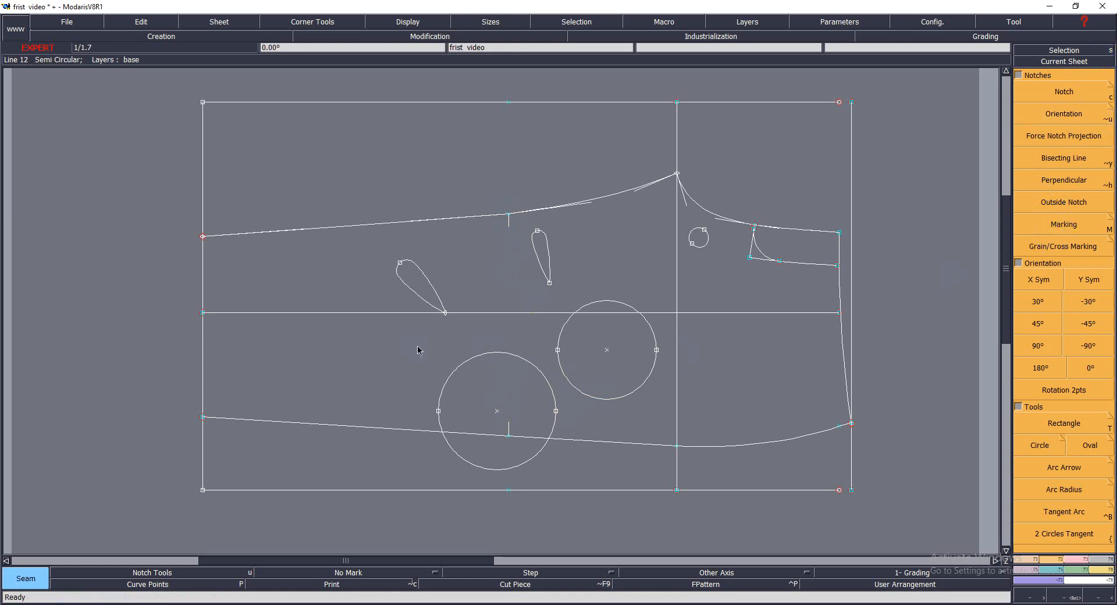
{"action": "left_click", "coordinate": [451, 297]}
{"action": "left_click", "coordinate": [783, 265]}
{"action": "left_click", "coordinate": [758, 252]}
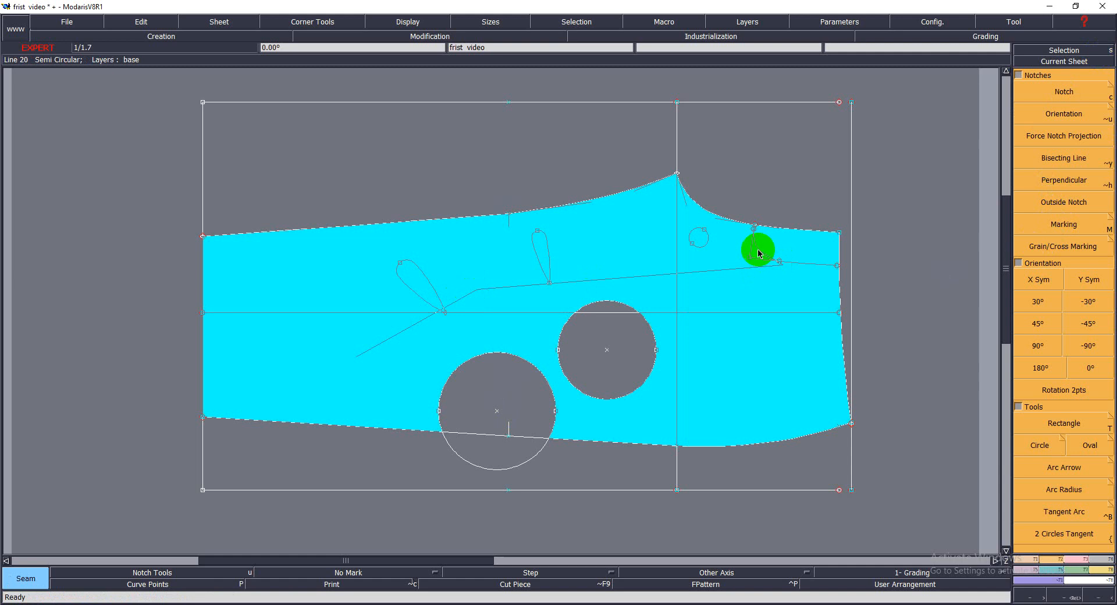
{"action": "left_click", "coordinate": [621, 359]}
{"action": "left_click", "coordinate": [517, 401]}
{"action": "right_click", "coordinate": [519, 402]}
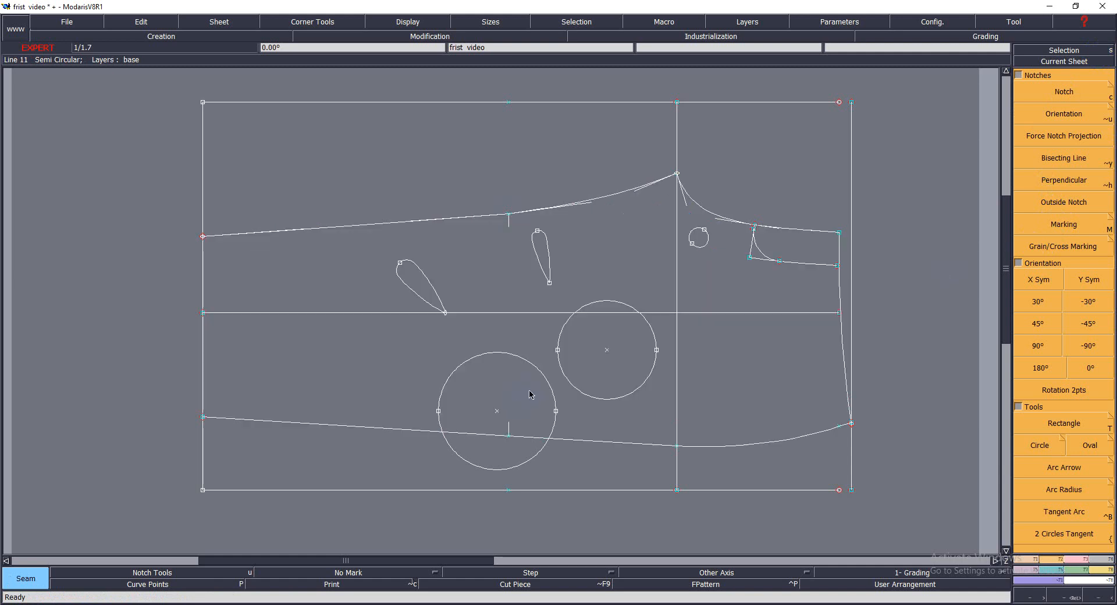
{"action": "key", "text": "j"}
{"action": "key", "text": "Return"}
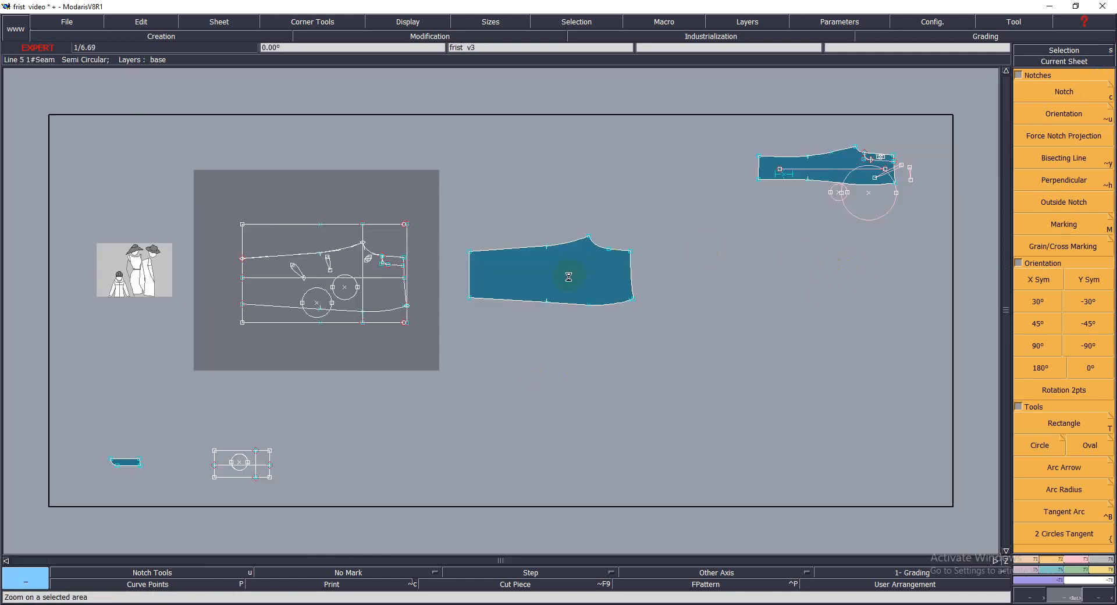
{"action": "left_click_drag", "start_coordinate": [476, 214], "coordinate": [669, 343]}
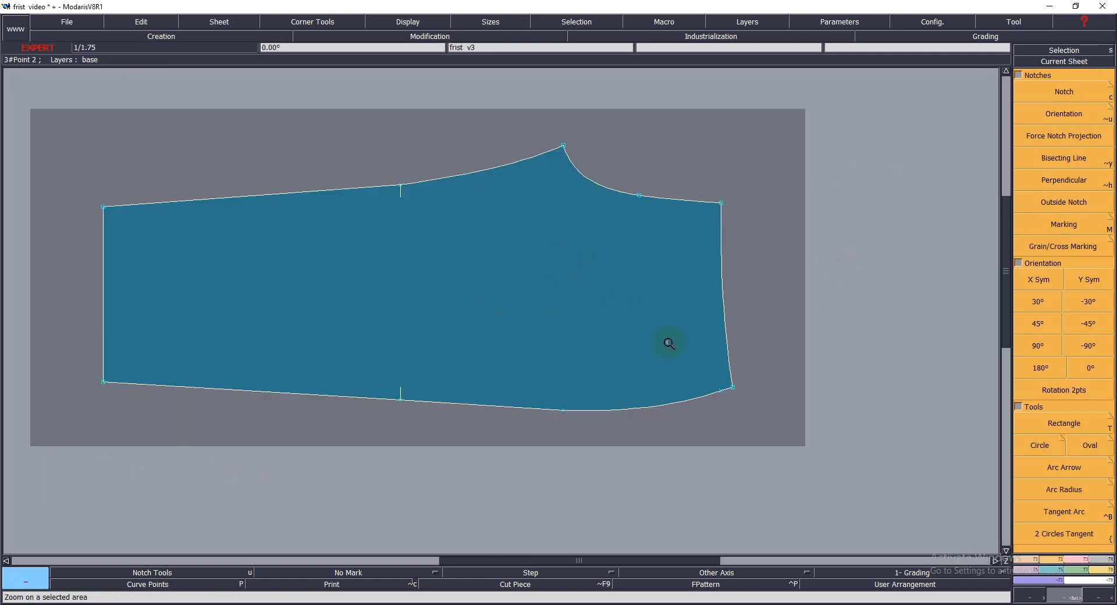
- Try X Symmetry and the 30° rotation on the extracted trouser piece, restoring its original orientation
{"action": "left_click", "coordinate": [1038, 282]}
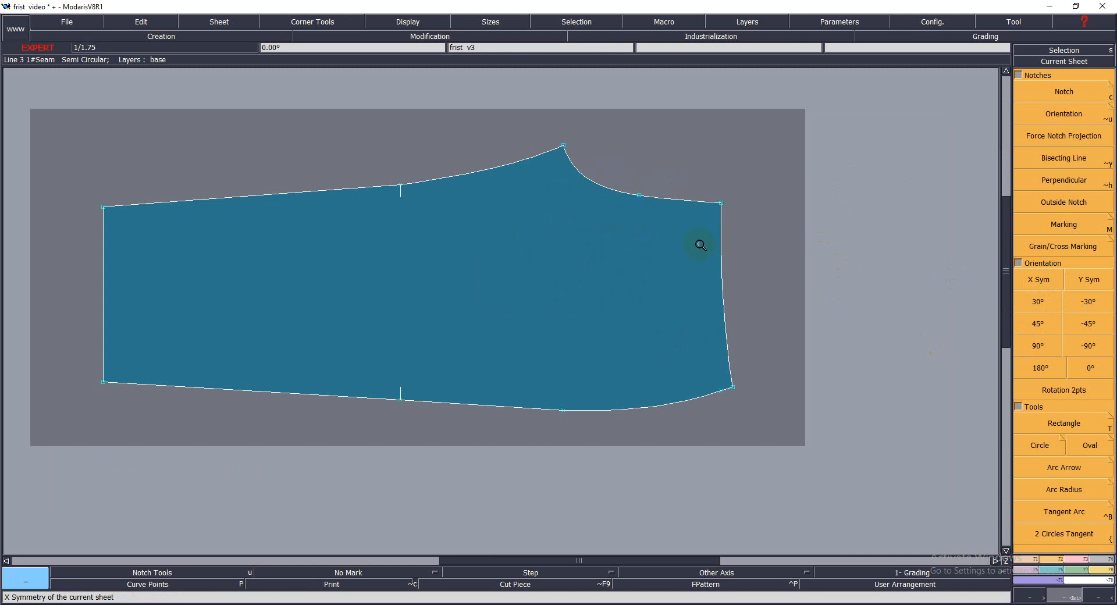
{"action": "left_click", "coordinate": [1041, 275]}
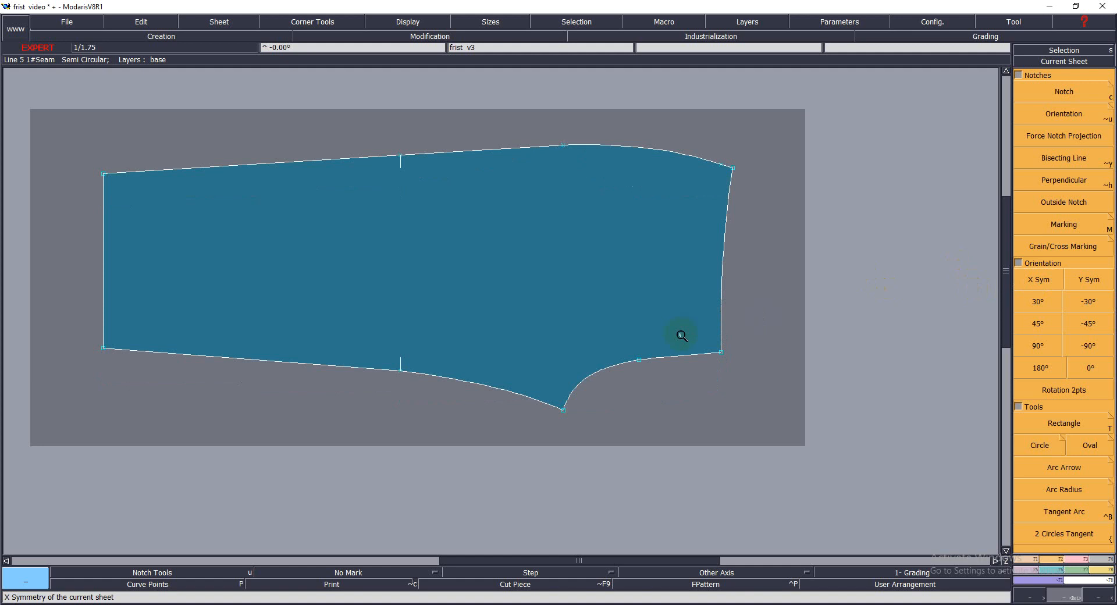
{"action": "left_click", "coordinate": [1040, 280]}
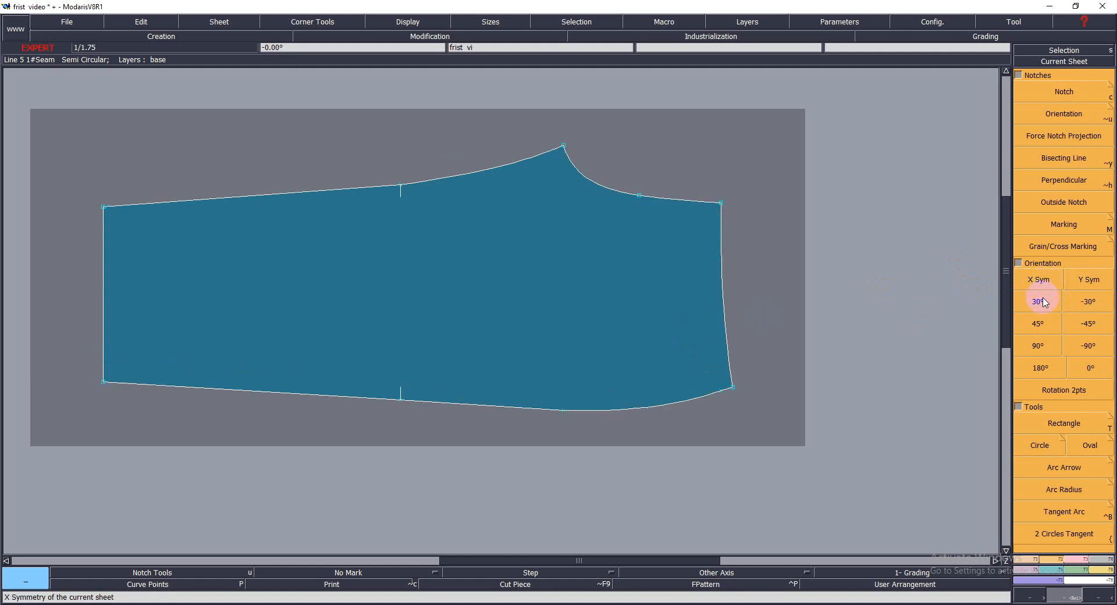
{"action": "left_click", "coordinate": [1039, 304]}
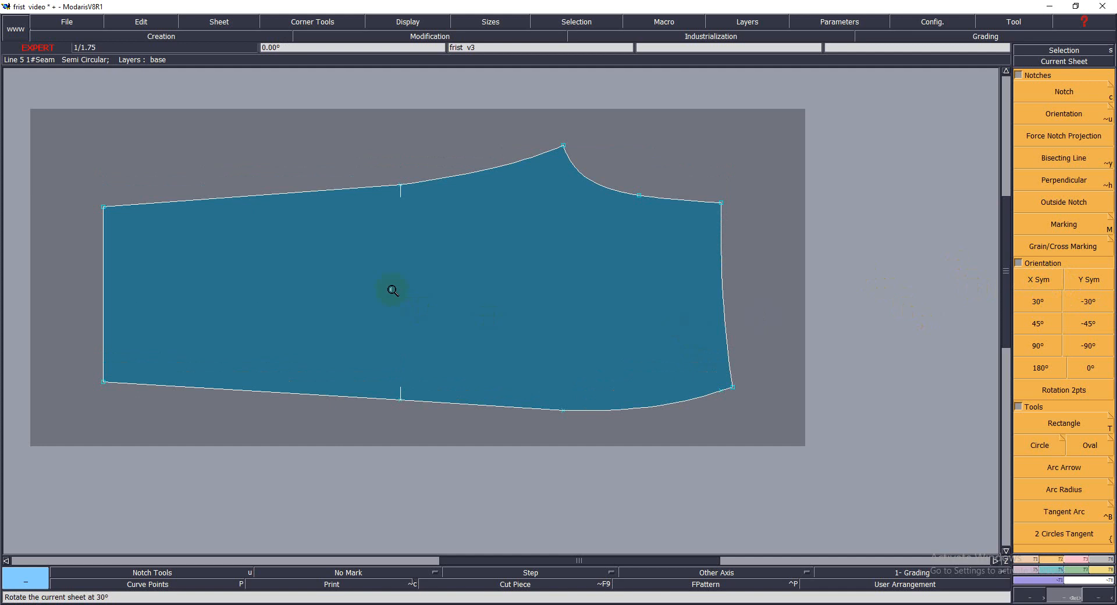
- Draw a horizontal straight line through the middle of the trouser piece, extending to both sides of the notches
{"action": "key", "text": "d"}
{"action": "left_click", "coordinate": [282, 292]}
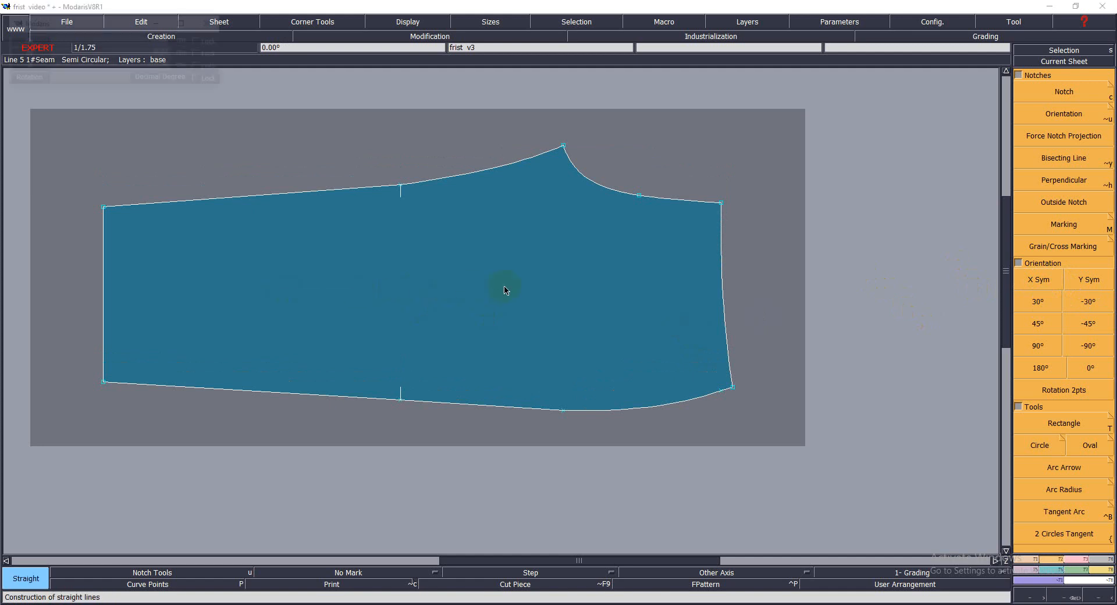
{"action": "left_click", "coordinate": [528, 292]}
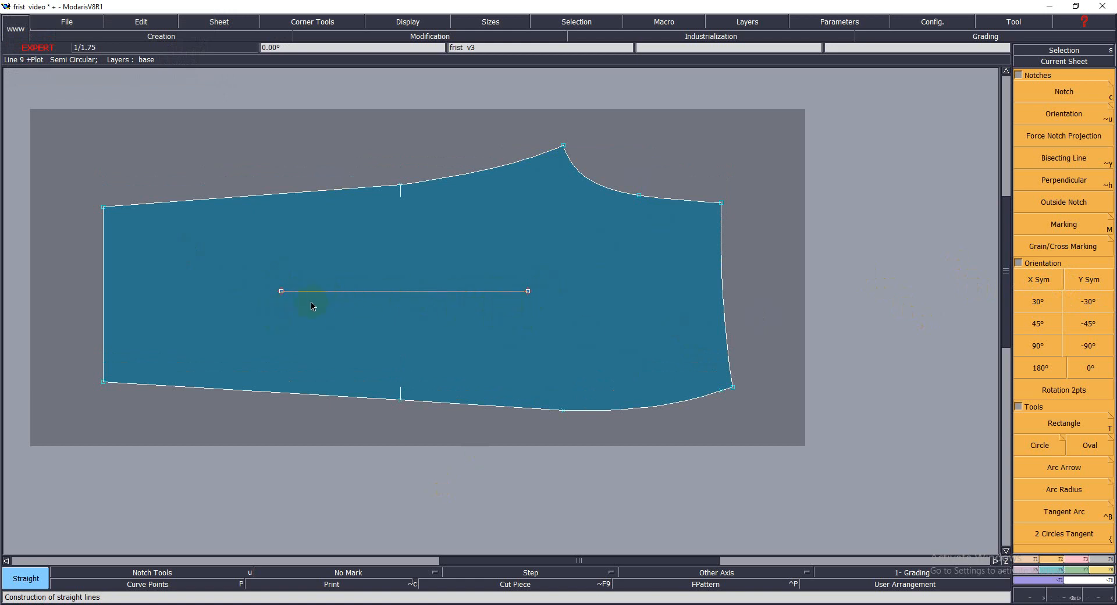
- Turn on the Print display and try the 30° rotation on the current trouser sheet
{"action": "left_click", "coordinate": [320, 584]}
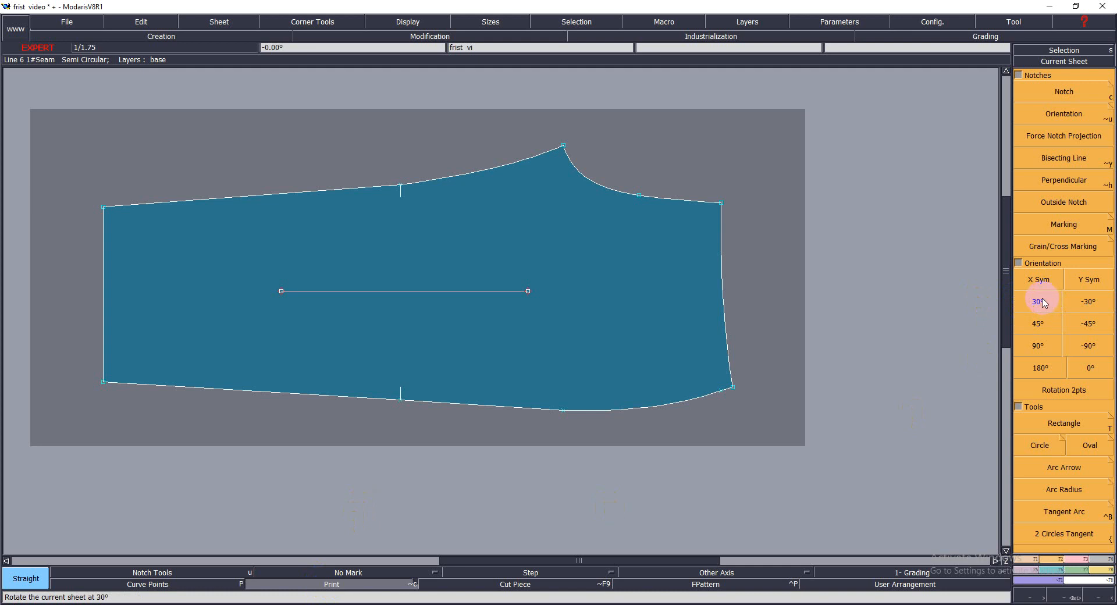
{"action": "left_click", "coordinate": [1041, 302]}
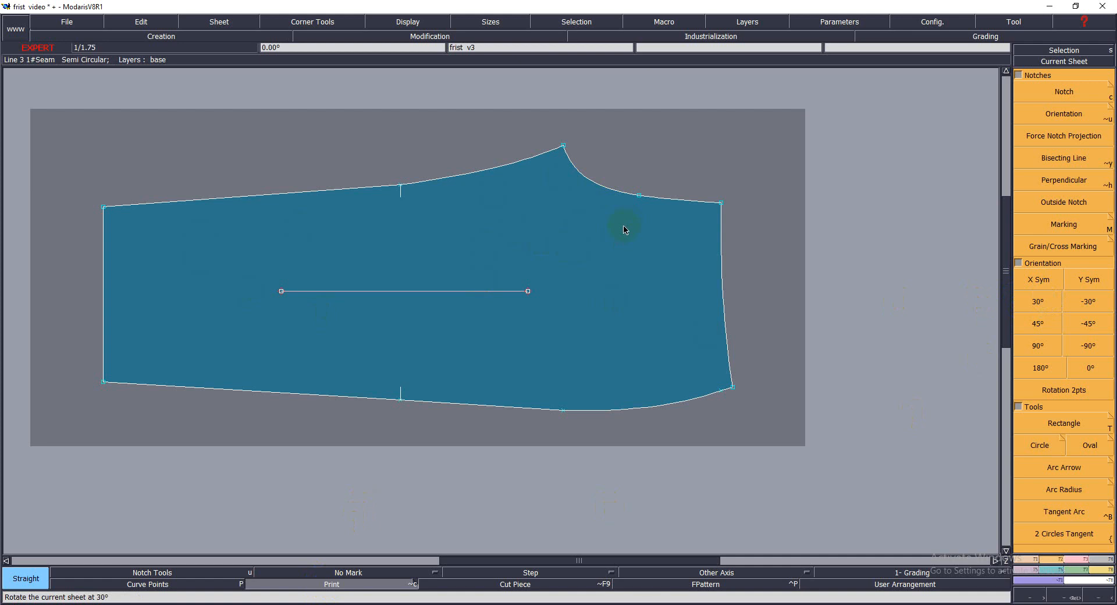
{"action": "left_click", "coordinate": [1013, 305]}
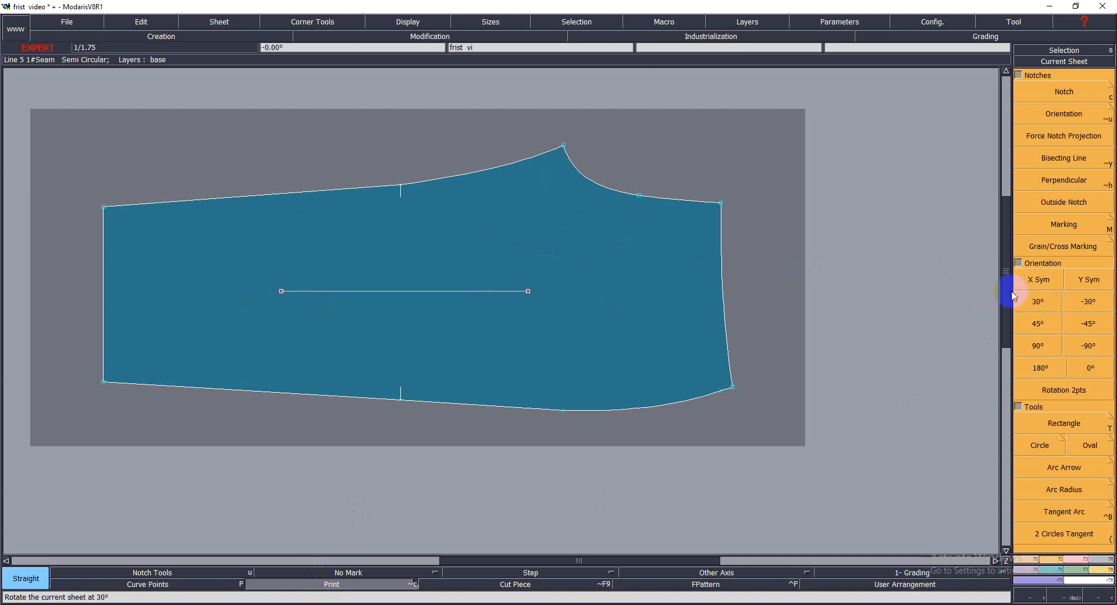
- Try the 30° and 45° rotations on the trouser sheet, undoing each one
{"action": "left_click", "coordinate": [1041, 304]}
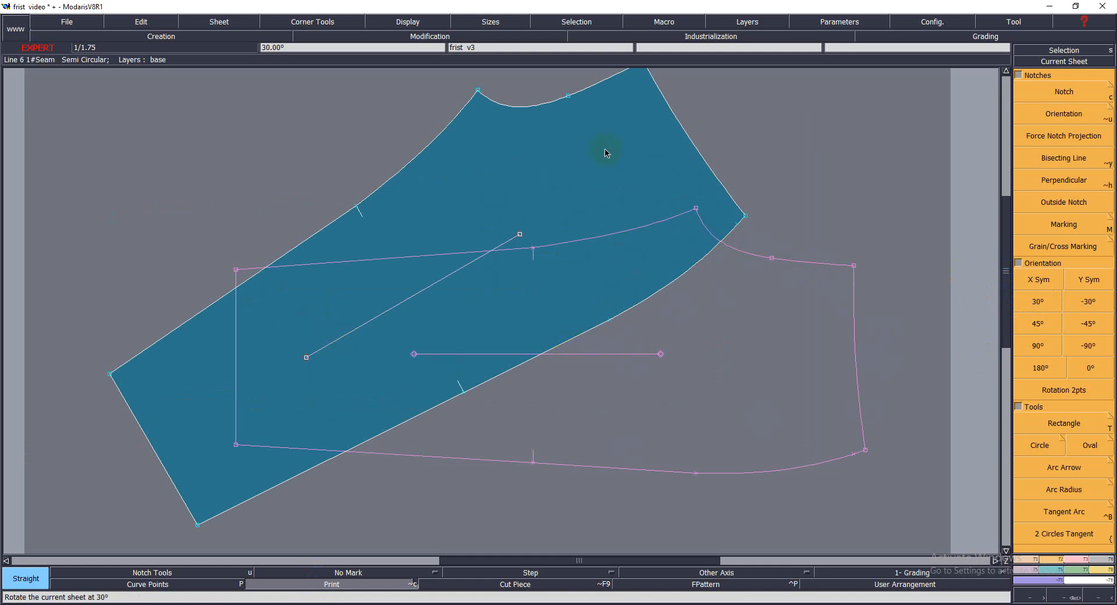
{"action": "key", "text": "Home"}
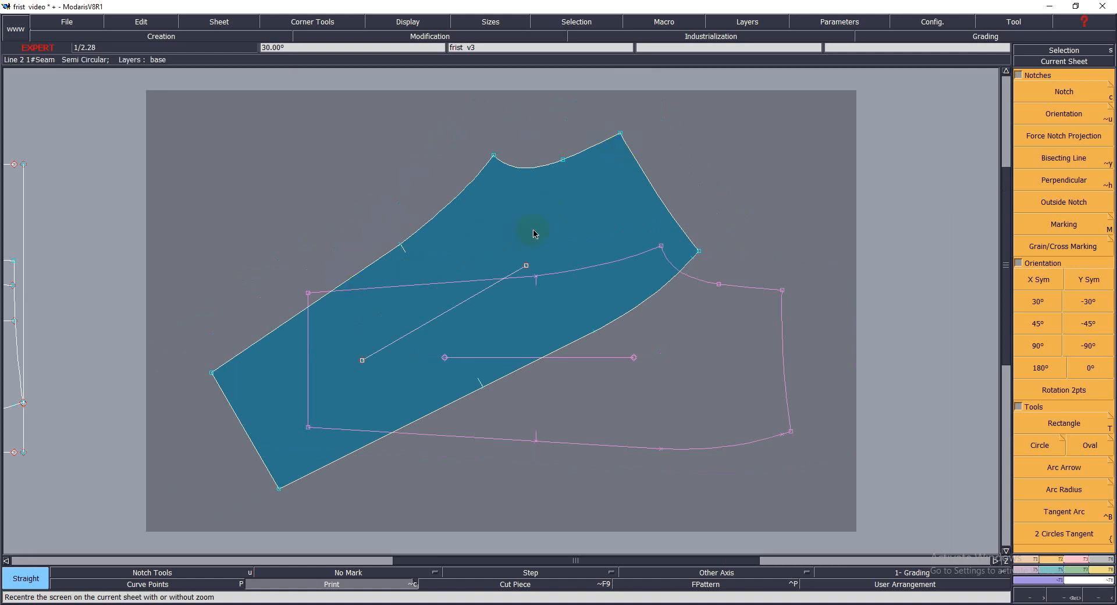
{"action": "key", "text": "ctrl+z"}
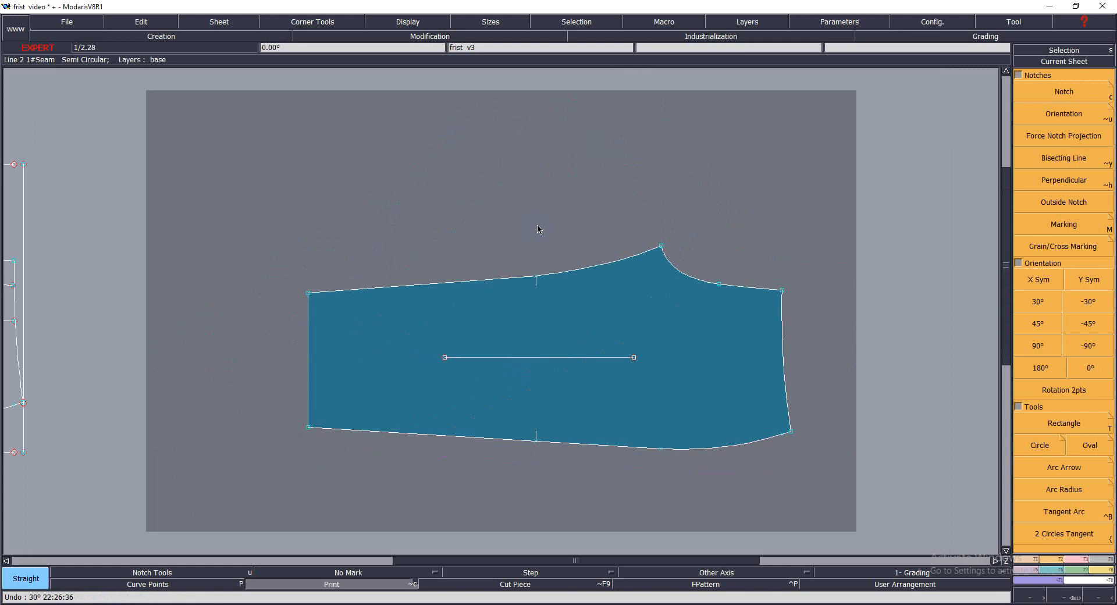
{"action": "left_click", "coordinate": [1039, 326]}
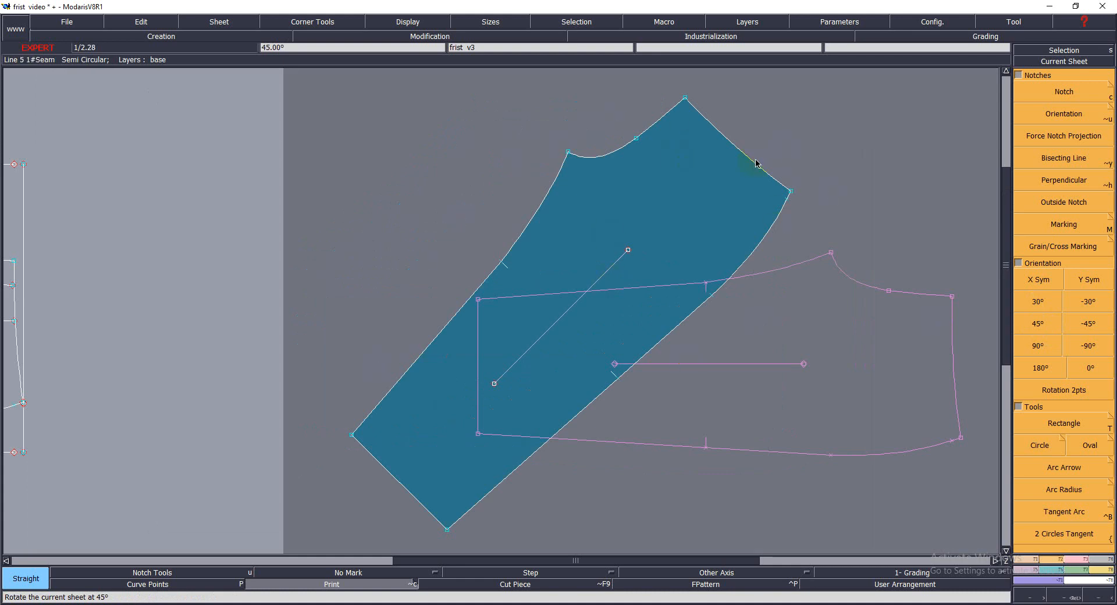
{"action": "key", "text": "ctrl+z"}
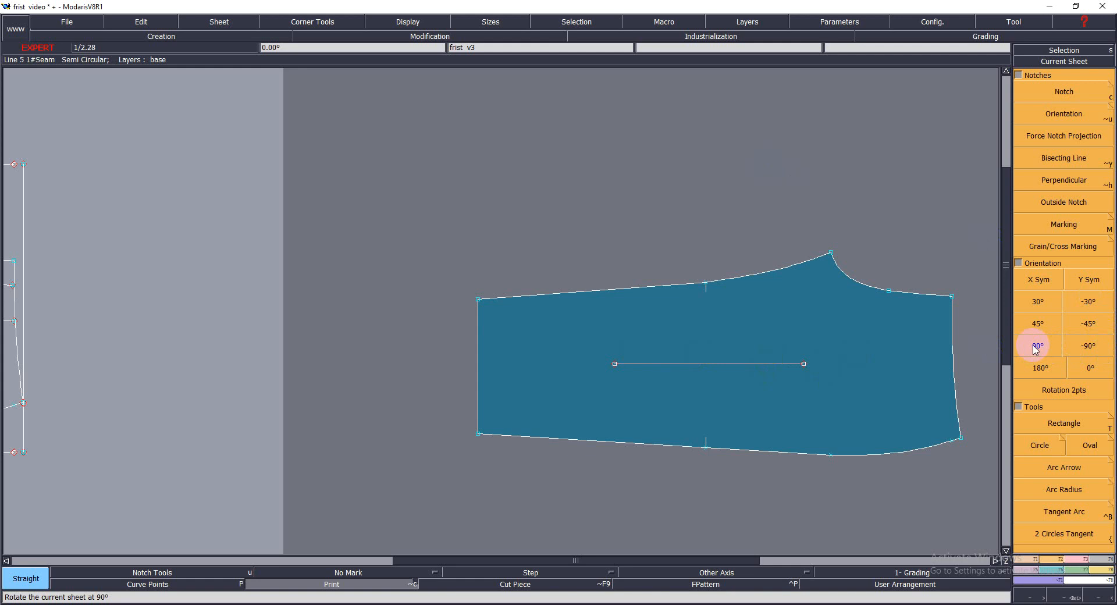
- Try the 90° and 180° rotations on the trouser sheet, undoing each one
{"action": "left_click", "coordinate": [1037, 346]}
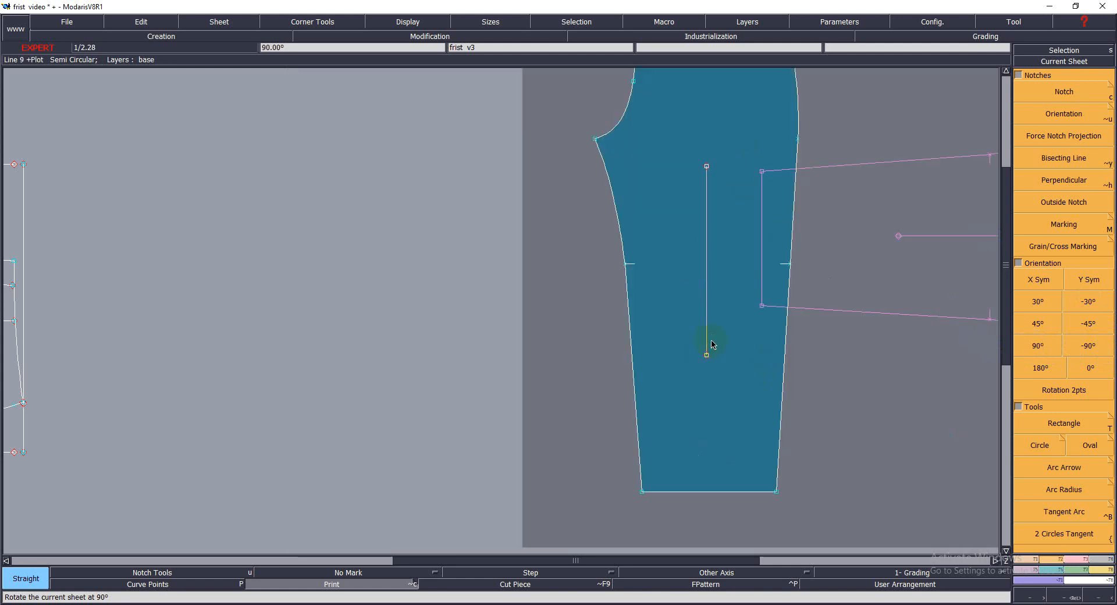
{"action": "key", "text": "Home"}
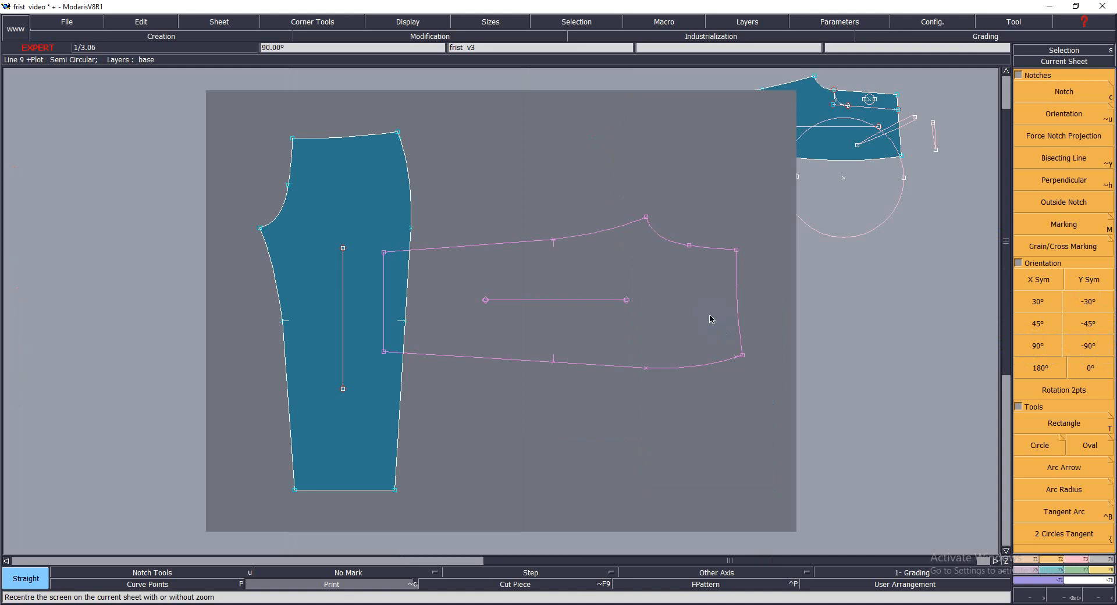
{"action": "key", "text": "ctrl+z"}
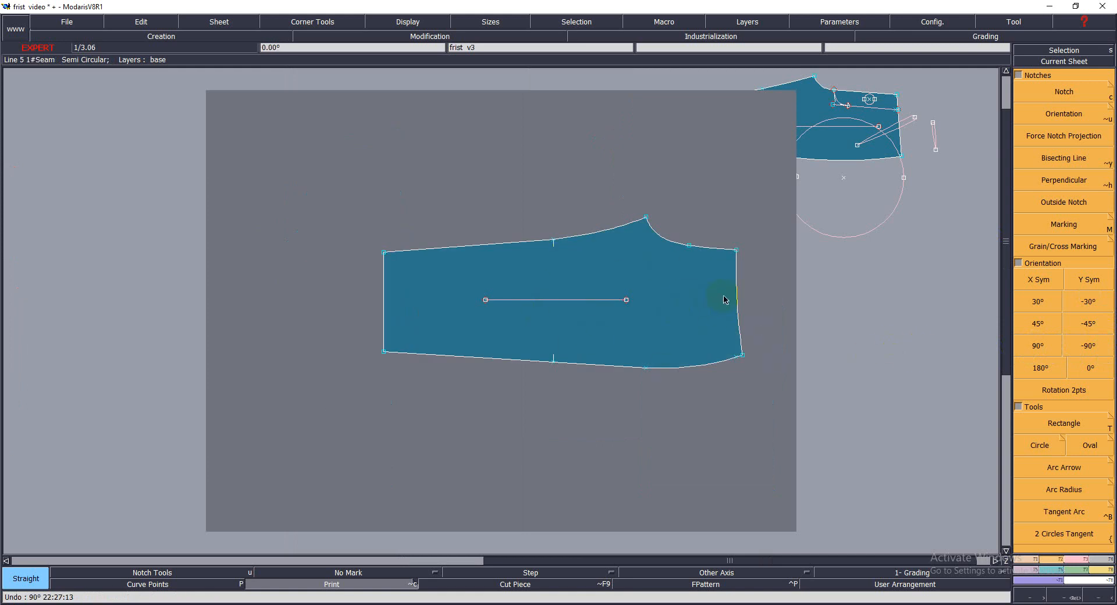
{"action": "left_click", "coordinate": [1040, 370]}
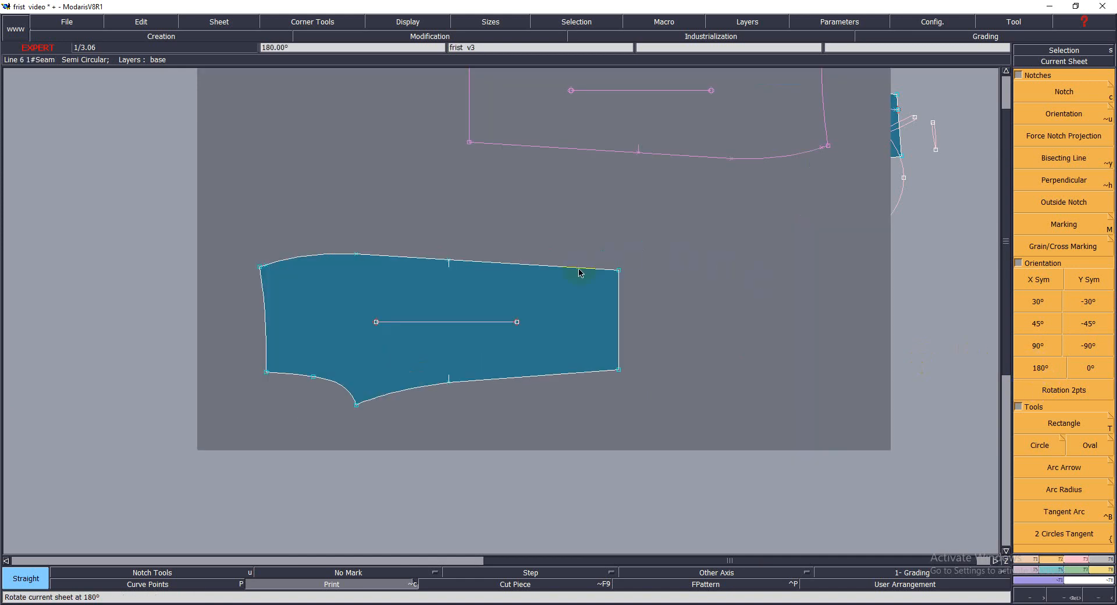
{"action": "key", "text": "Home"}
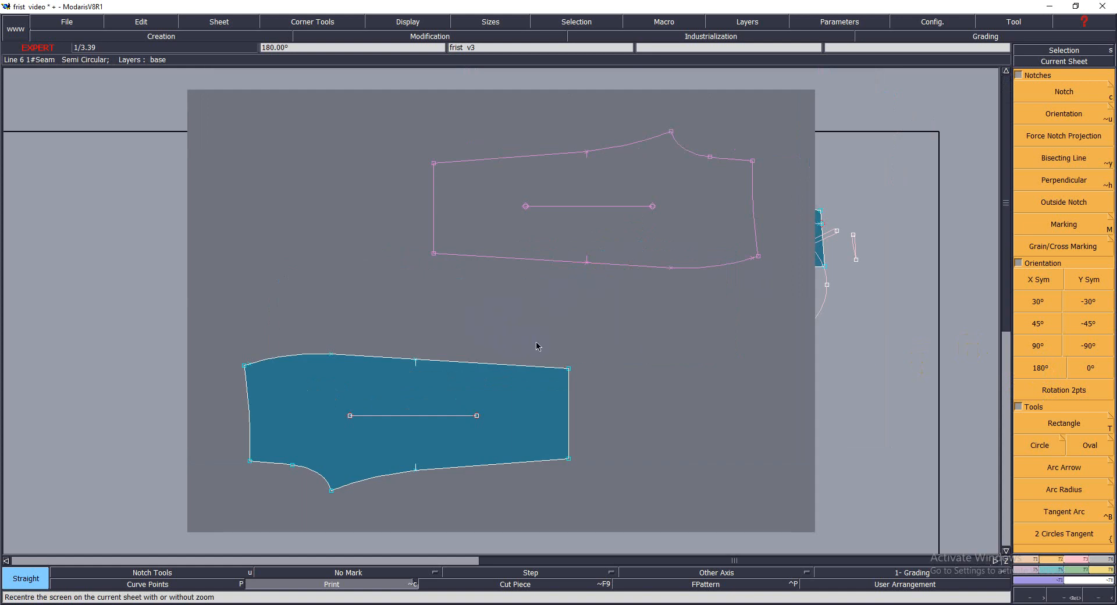
{"action": "key", "text": "ctrl+z"}
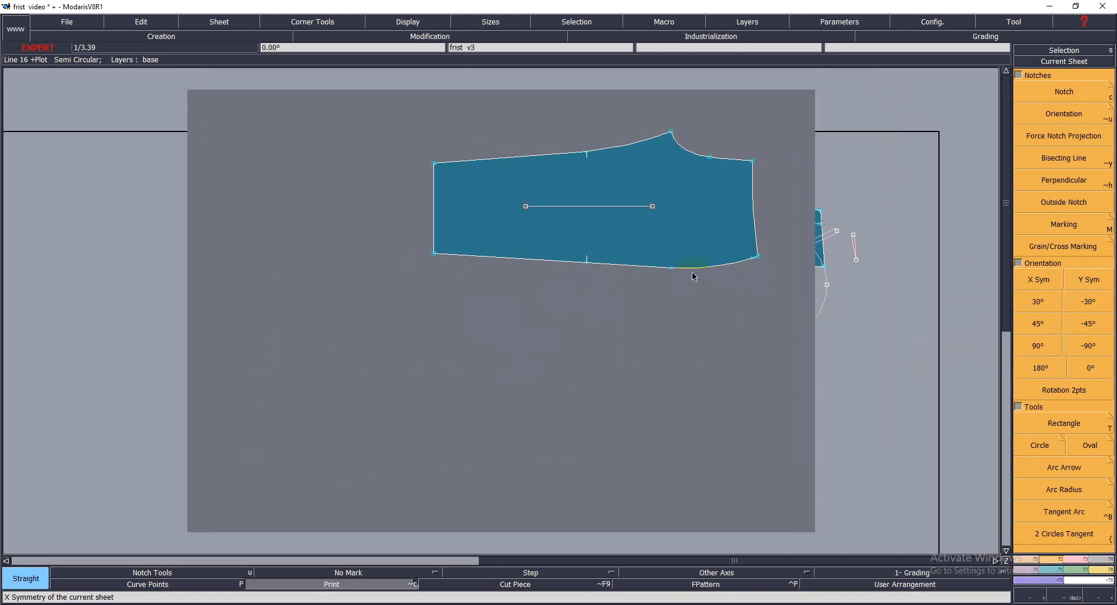
- Try mirroring the trouser sheet horizontally and rotating it by -30°, undoing each change
{"action": "left_click", "coordinate": [1101, 284]}
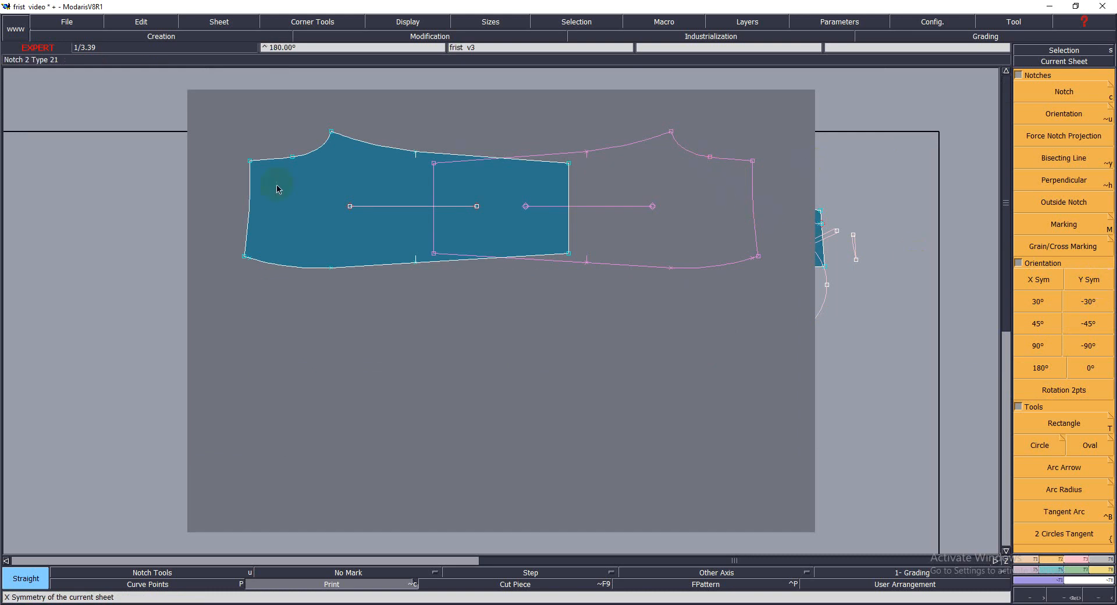
{"action": "left_click", "coordinate": [483, 204]}
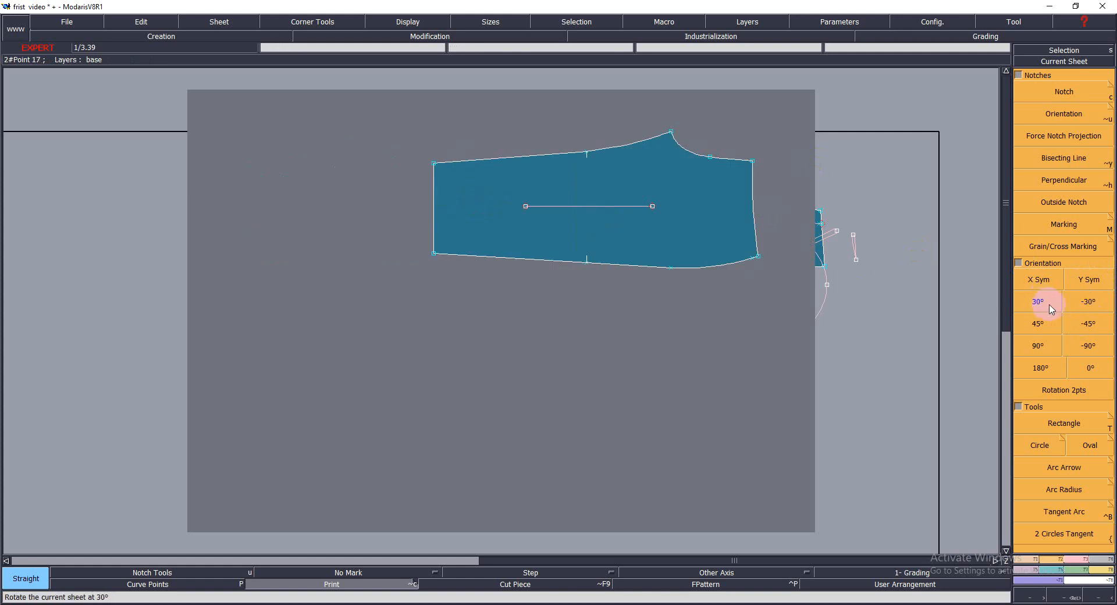
{"action": "left_click", "coordinate": [1080, 310]}
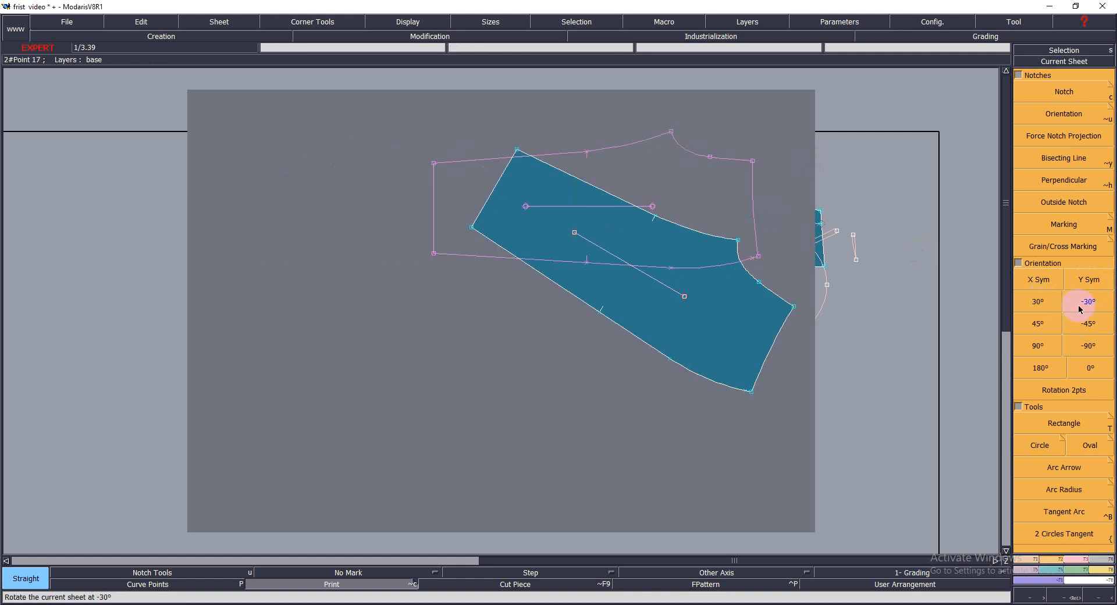
{"action": "left_click", "coordinate": [676, 364]}
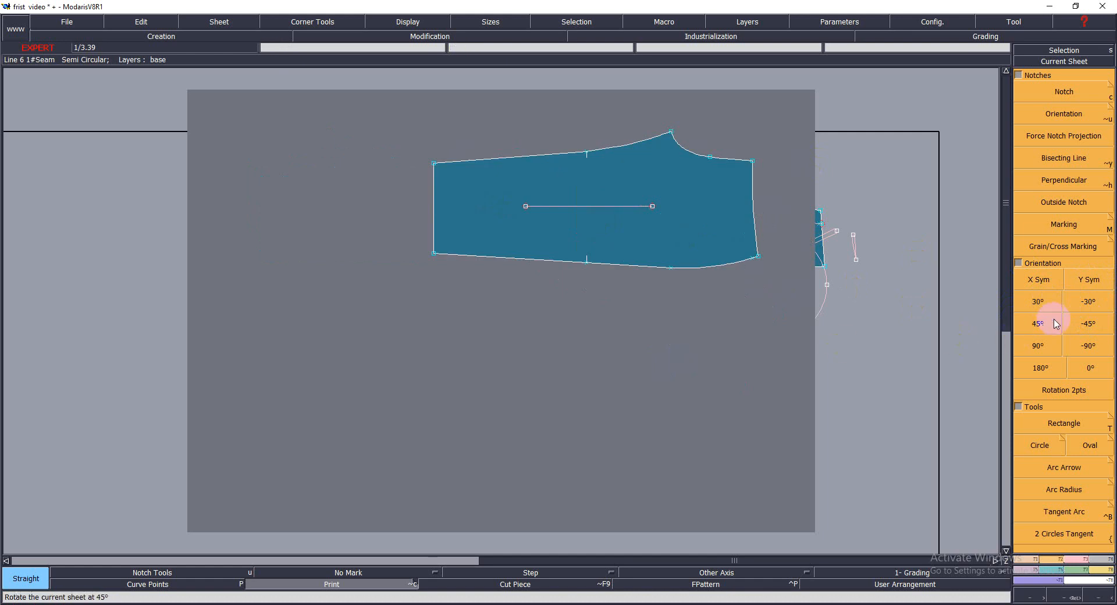
- Compare the 30° and -30° rotations on the trouser sheet, restoring the original orientation after each
{"action": "left_click", "coordinate": [1037, 301]}
{"action": "left_click", "coordinate": [738, 170]}
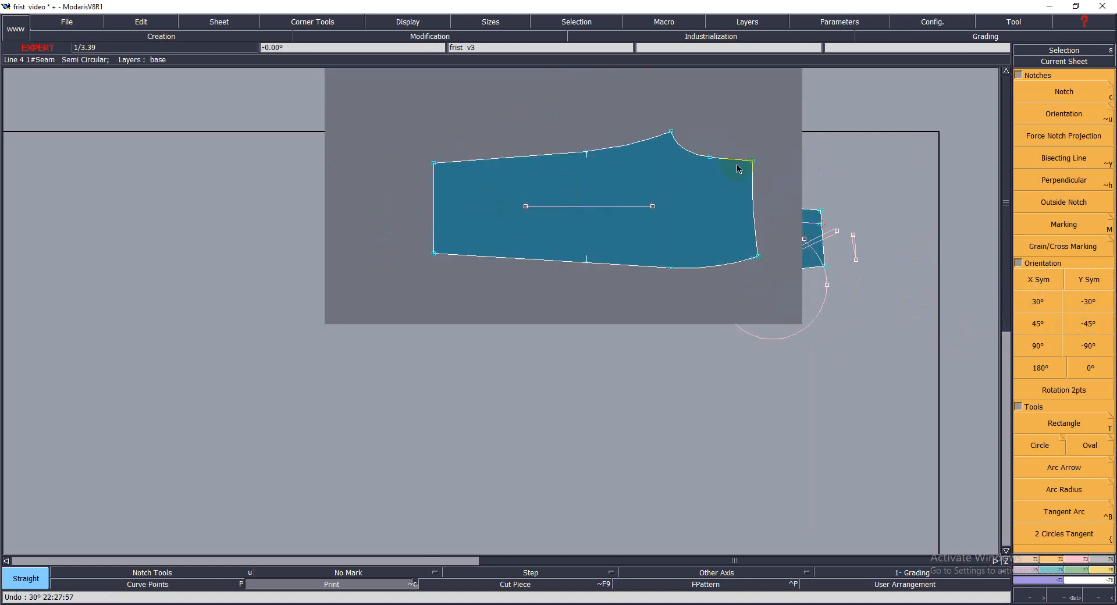
{"action": "left_click", "coordinate": [1094, 304]}
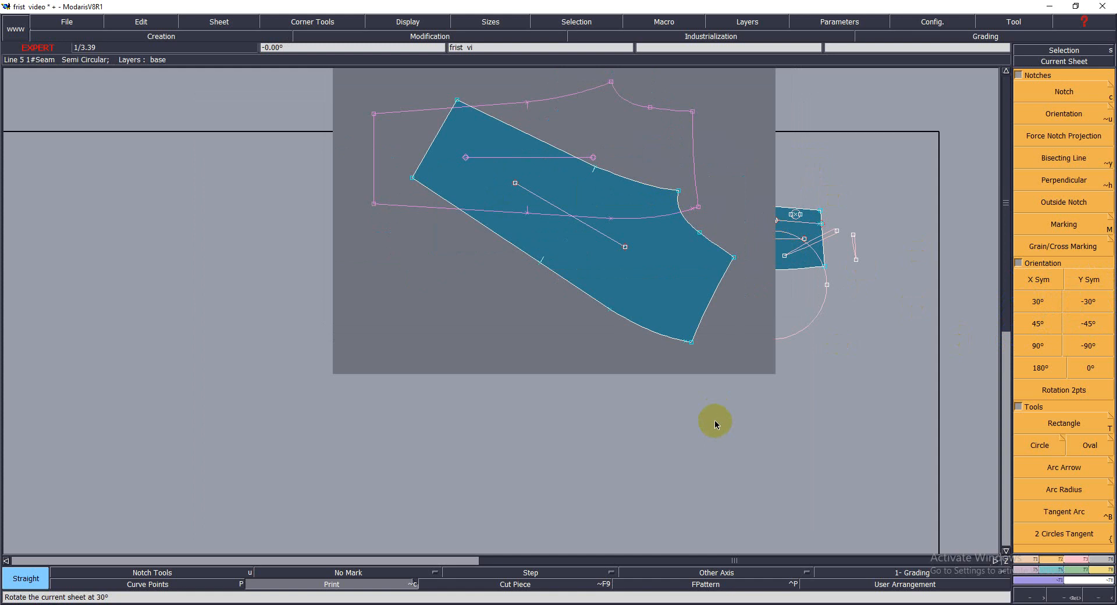
{"action": "key", "text": "ctrl+w"}
{"action": "key", "text": "ctrl+z"}
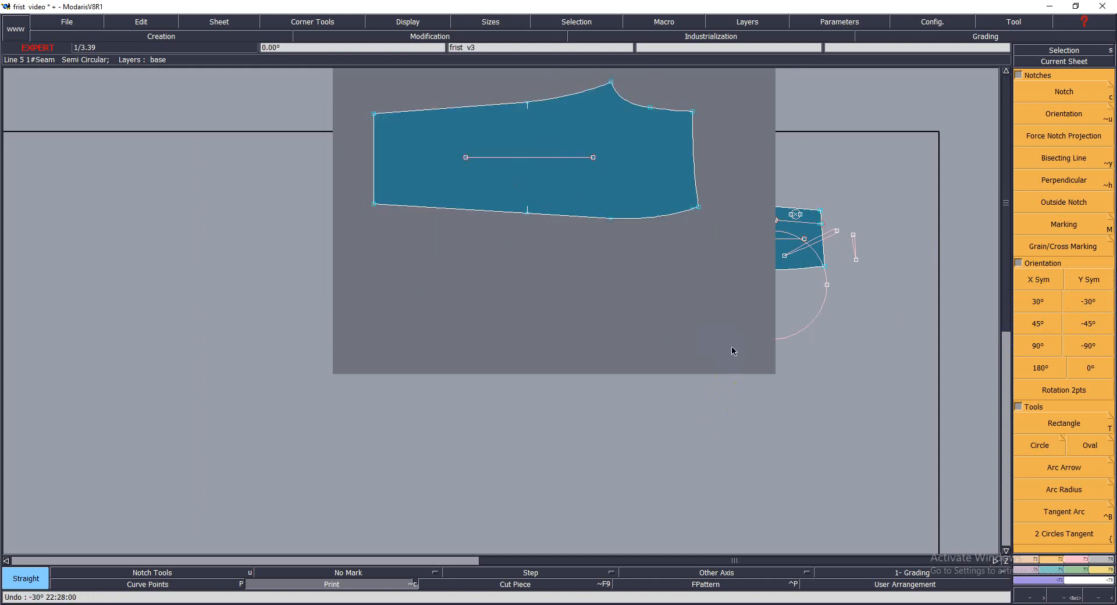
{"action": "left_click", "coordinate": [1105, 363]}
{"action": "left_click", "coordinate": [1086, 388]}
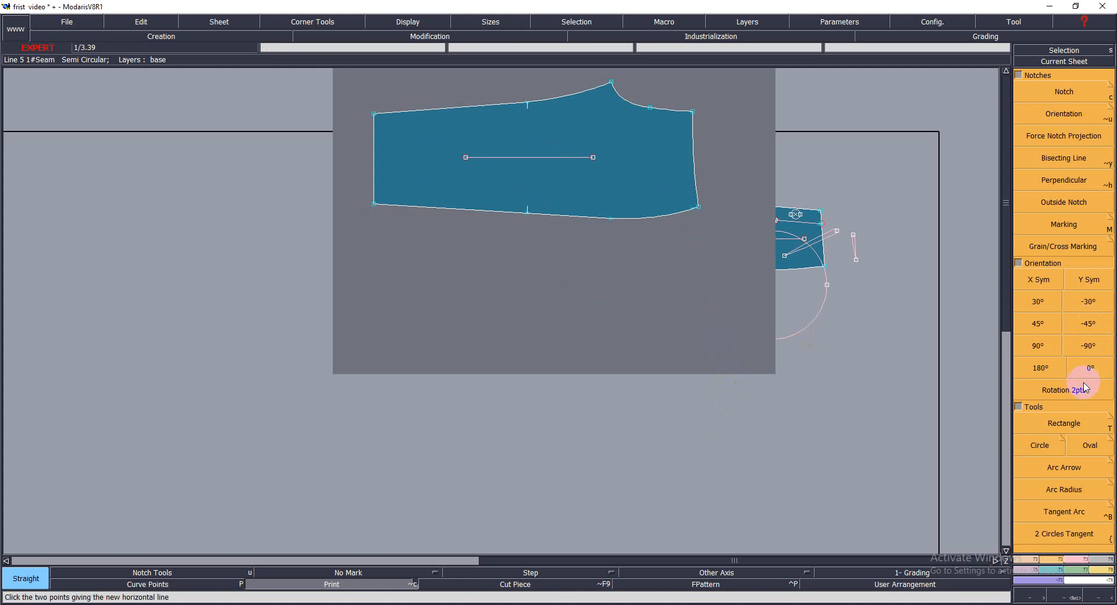
{"action": "left_click", "coordinate": [1088, 369]}
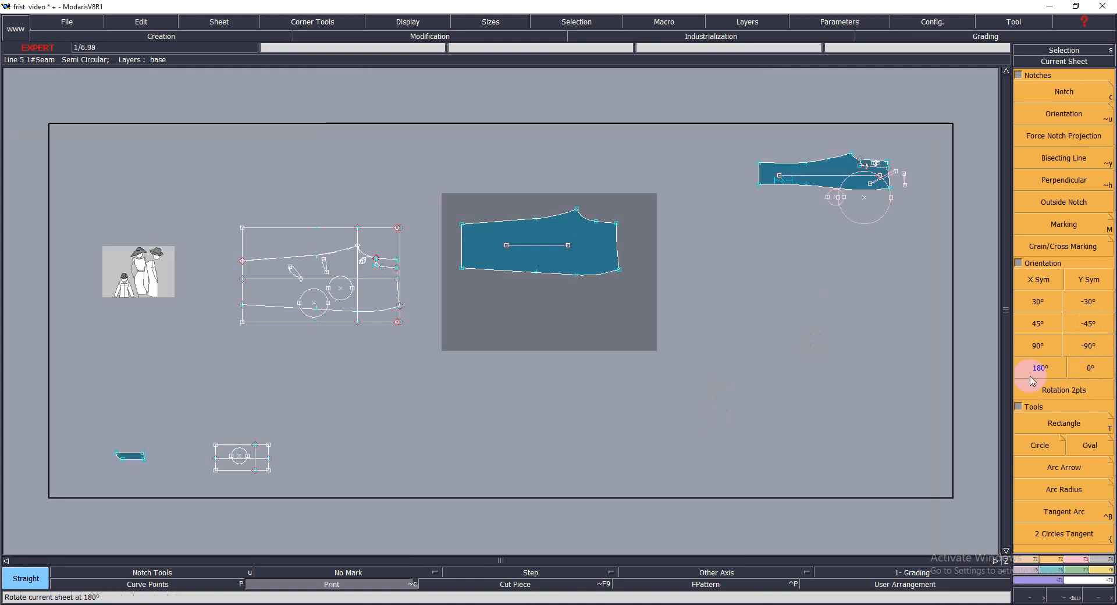
- Extract the pocket area at the waist corner of the smaller trouser pattern as a new piece with Seam
{"action": "left_click", "coordinate": [866, 185]}
{"action": "left_click", "coordinate": [853, 182]}
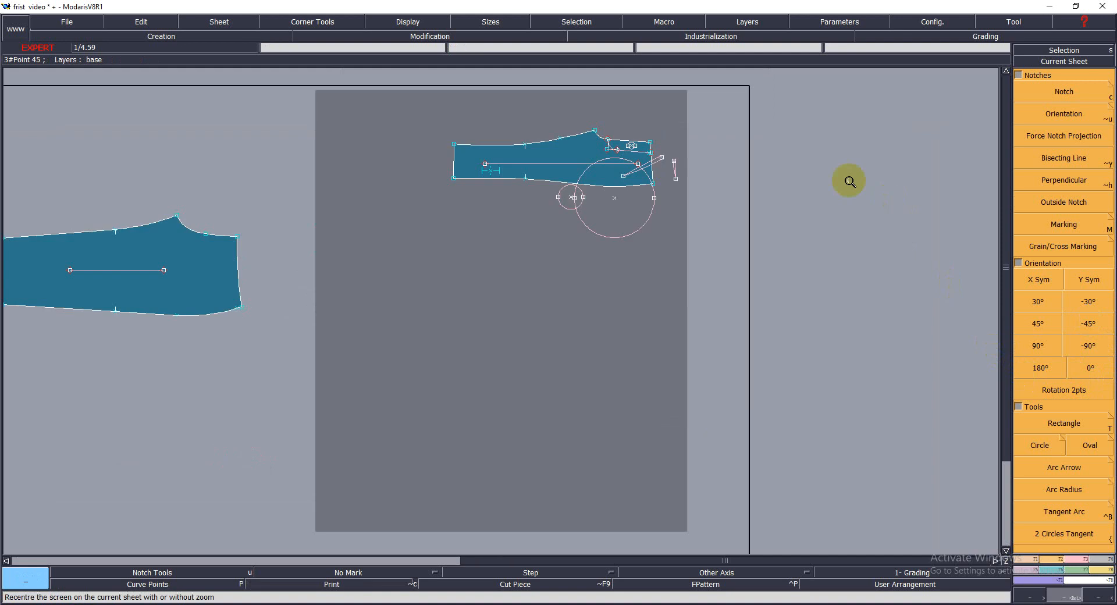
{"action": "scroll", "coordinate": [580, 172], "scroll_direction": "up", "scroll_amount": 3}
{"action": "scroll", "coordinate": [740, 323], "scroll_direction": "up", "scroll_amount": 2}
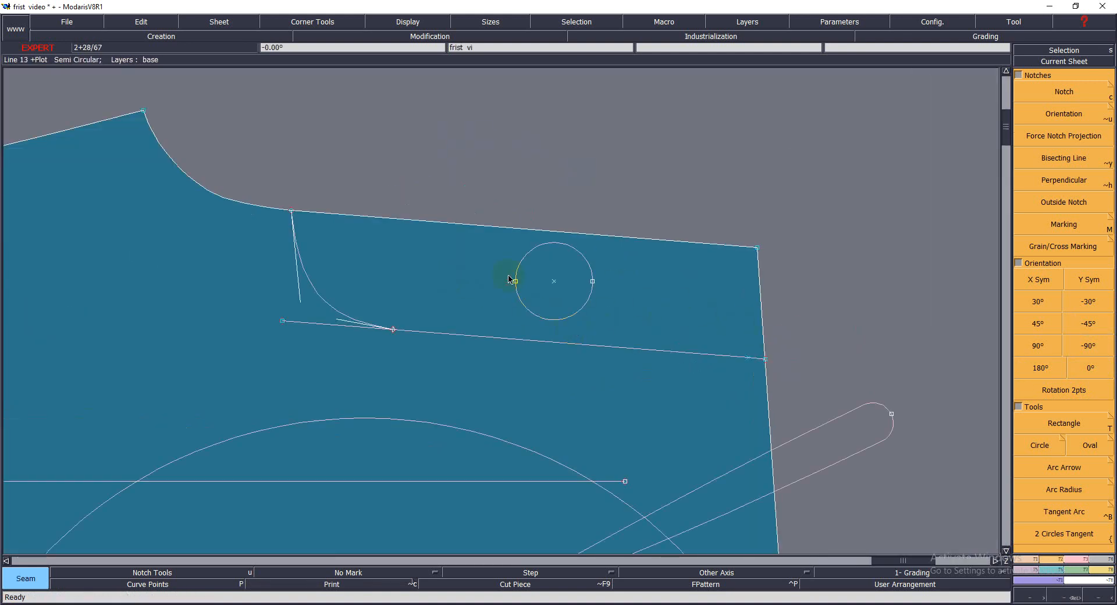
{"action": "left_click", "coordinate": [579, 276]}
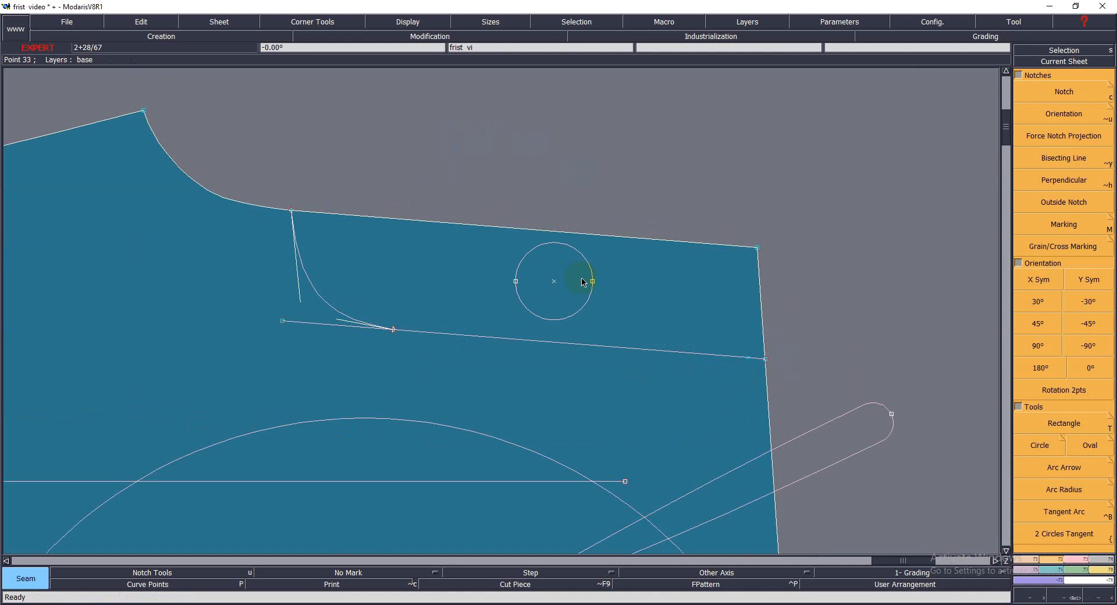
{"action": "key", "text": "F4"}
{"action": "left_click", "coordinate": [1038, 398]}
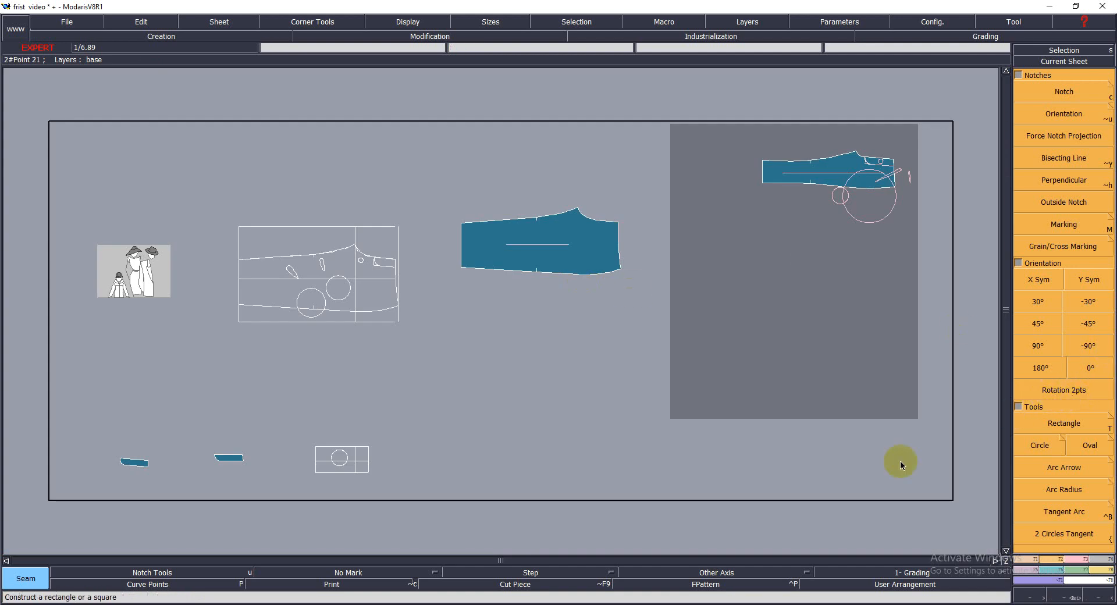
- Rotate the extracted pocket piece with Rotation 2pts, using both endpoints of its upper edge as the new horizontal line
{"action": "key", "text": "F1"}
{"action": "left_click", "coordinate": [138, 464]}
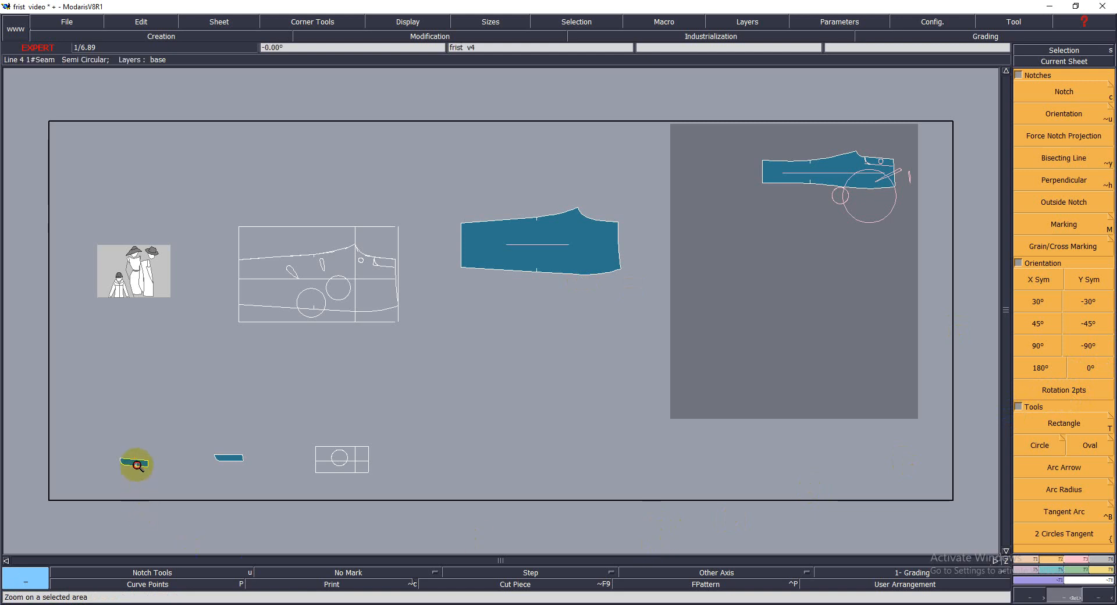
{"action": "left_click", "coordinate": [151, 465]}
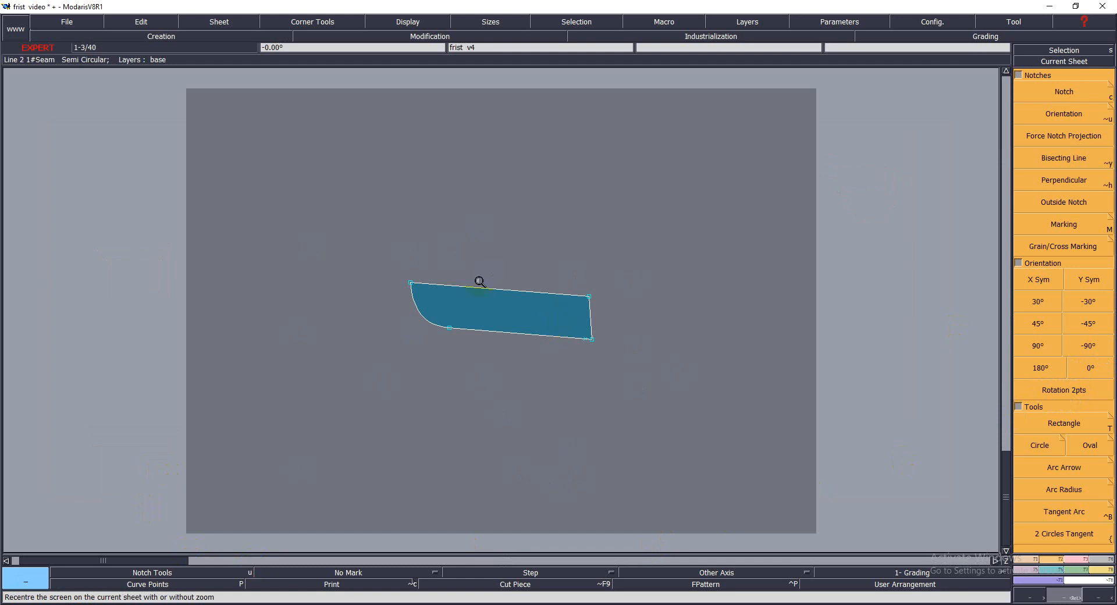
{"action": "left_click_drag", "start_coordinate": [370, 222], "coordinate": [634, 397]}
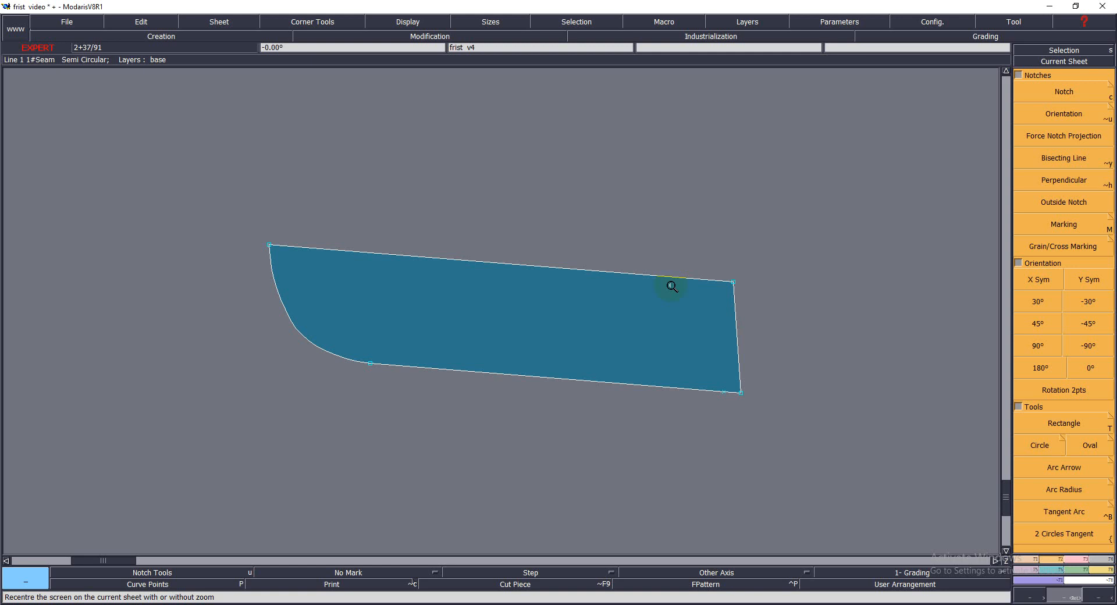
{"action": "left_click", "coordinate": [1064, 392]}
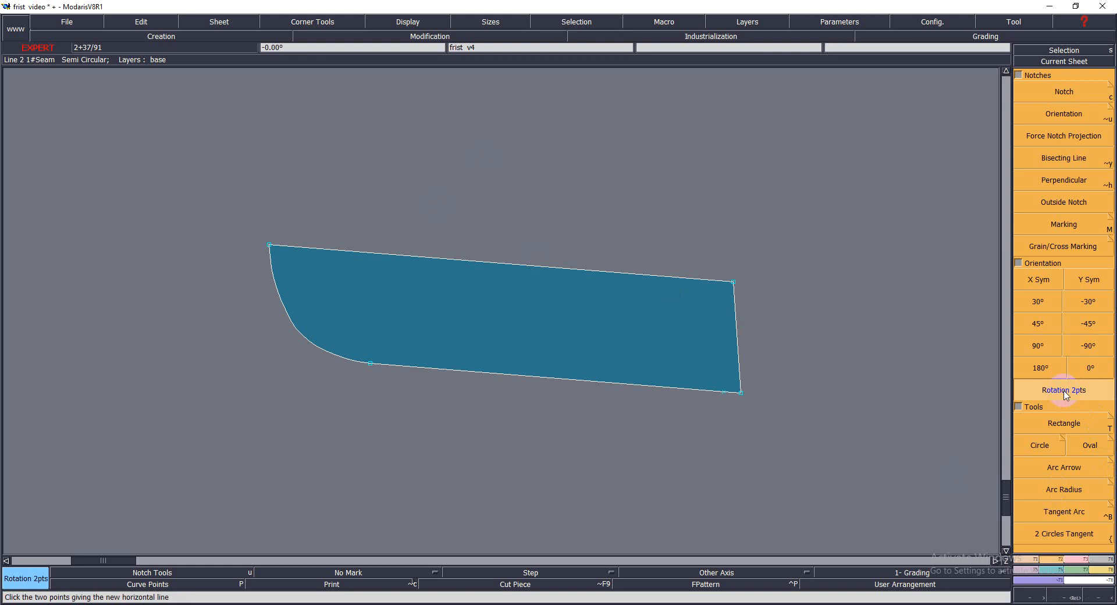
{"action": "left_click", "coordinate": [268, 246]}
{"action": "left_click", "coordinate": [732, 282]}
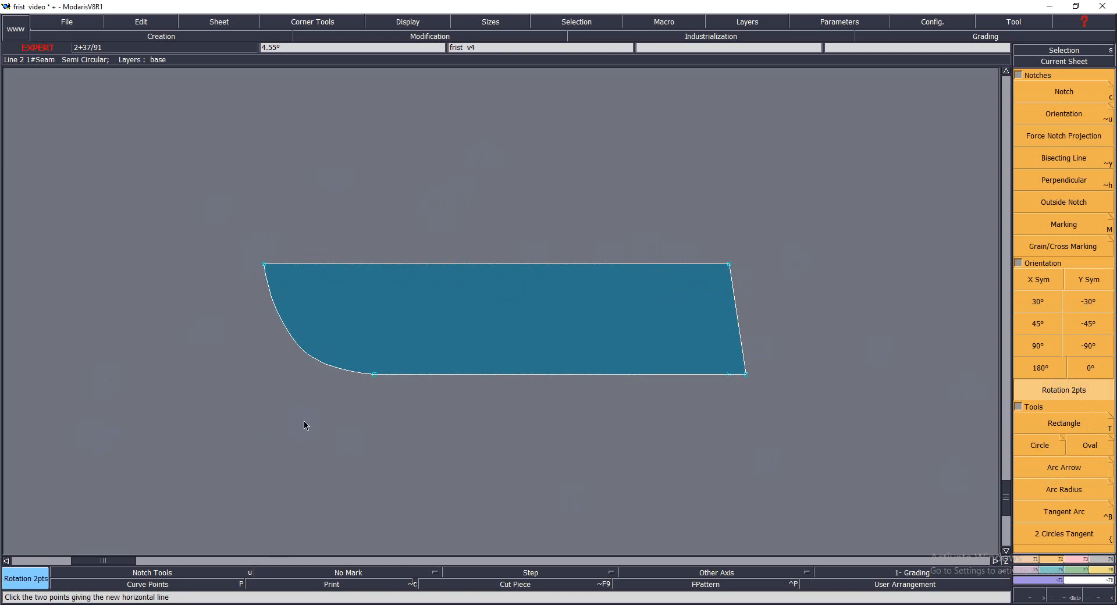
{"action": "left_click", "coordinate": [319, 415]}
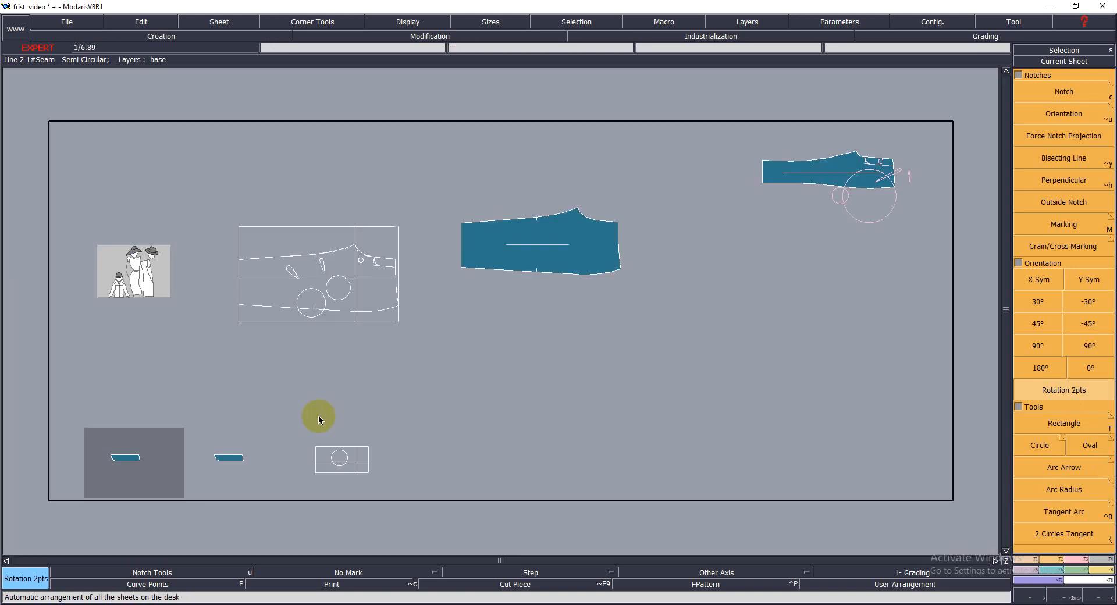